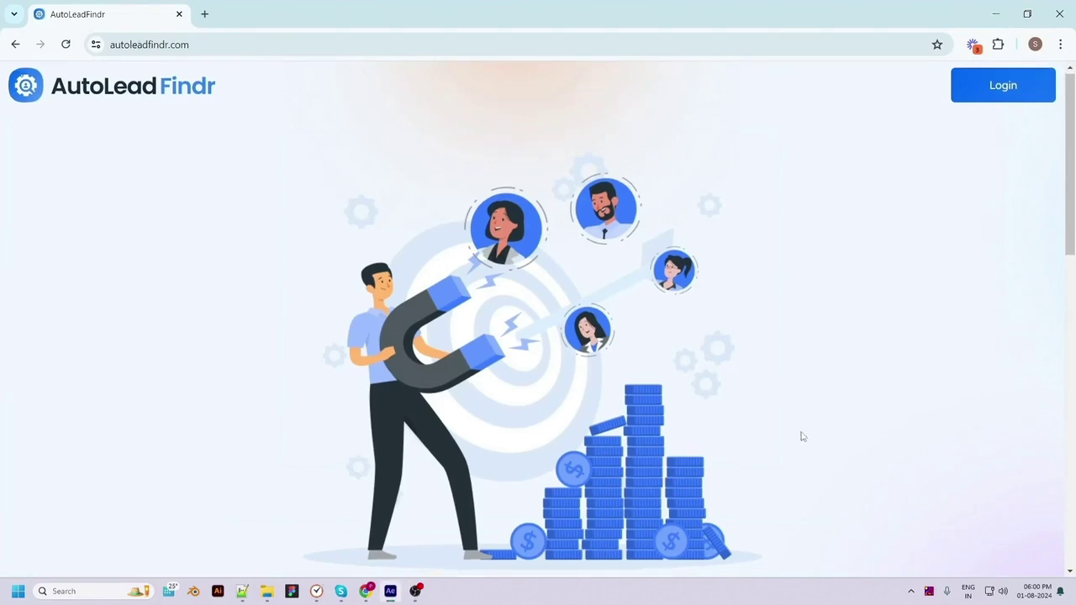
Scroll down to the landing page's feature cards and back to the top
scroll(807, 434, "down", 10)
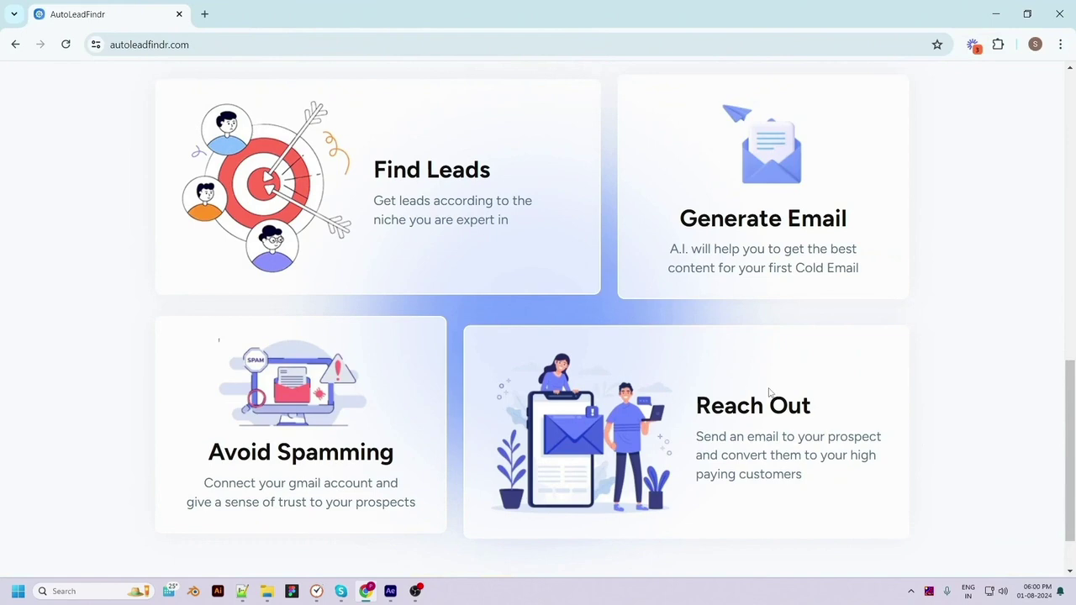
scroll(680, 476, "up", 5)
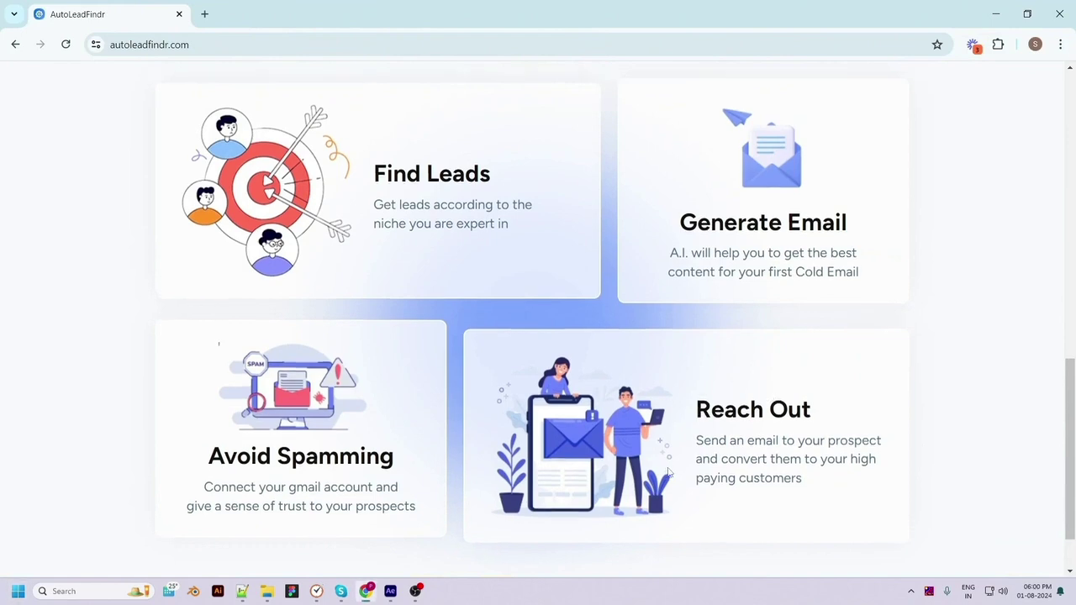
scroll(681, 476, "up", 5)
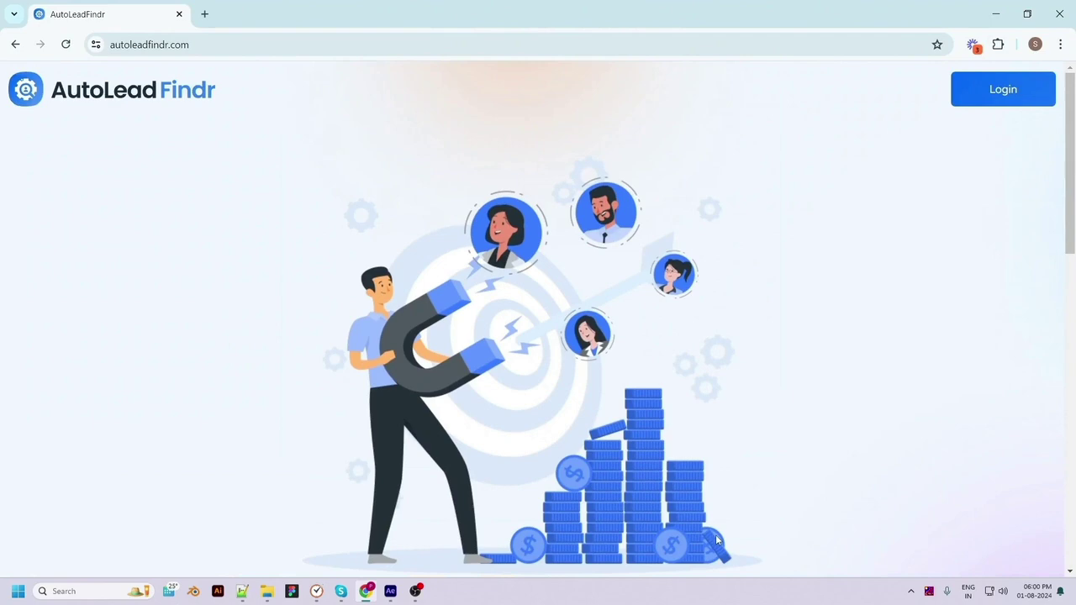
Log in with the saved account e-mail and the account password
left_click(1014, 95)
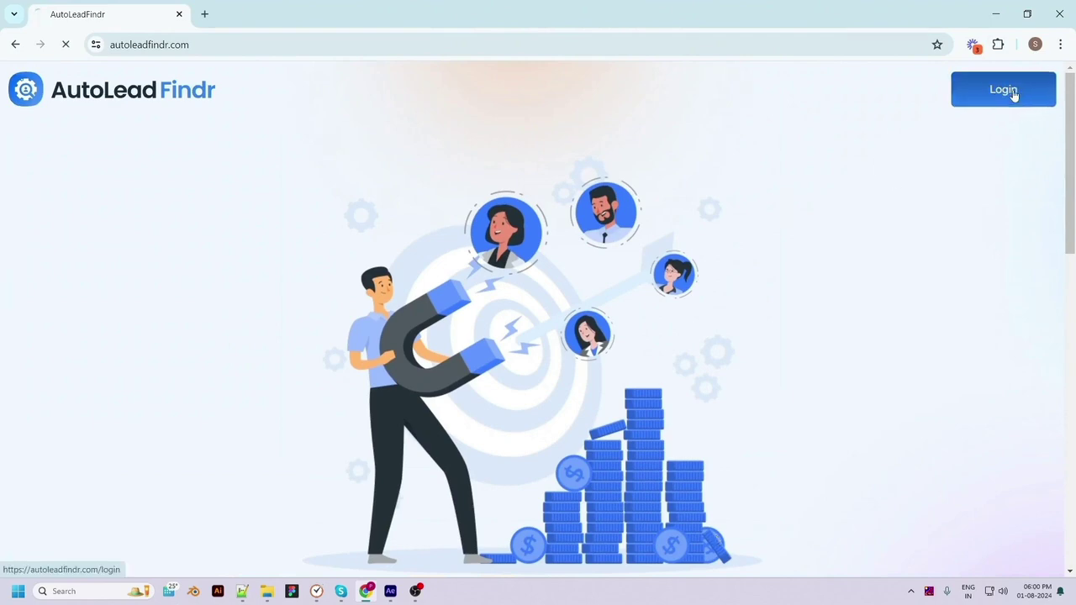
left_click(836, 343)
type("saifi")
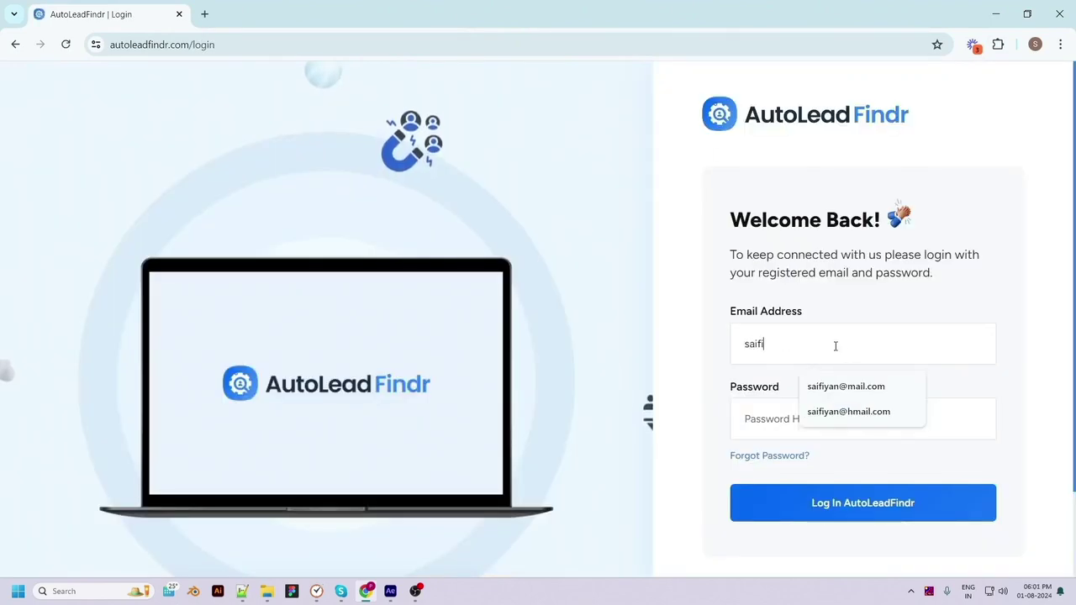
left_click(848, 411)
left_click(795, 421)
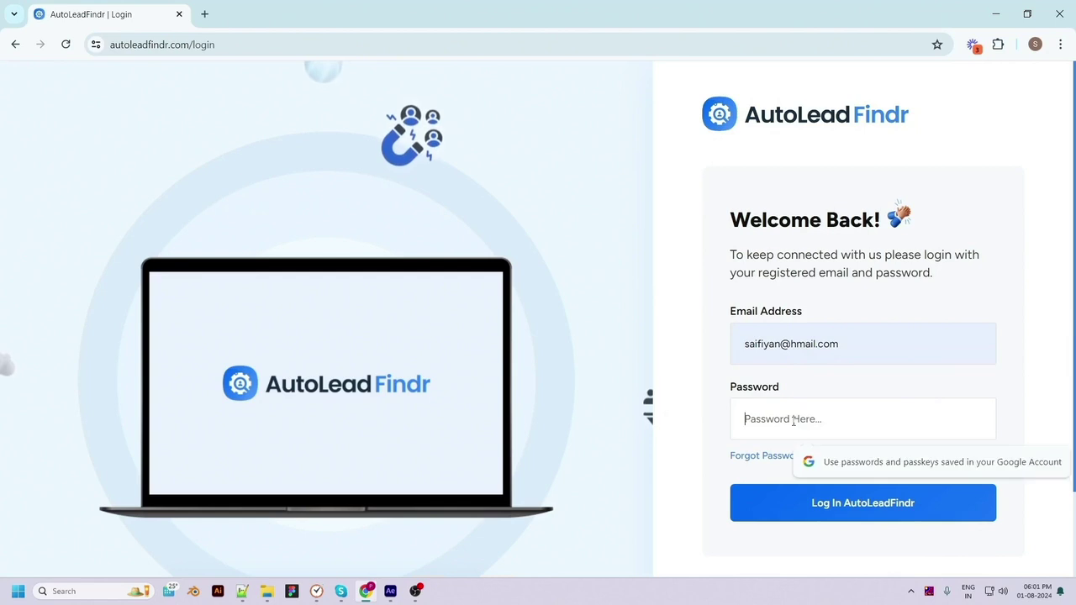
type("***")
left_click(840, 504)
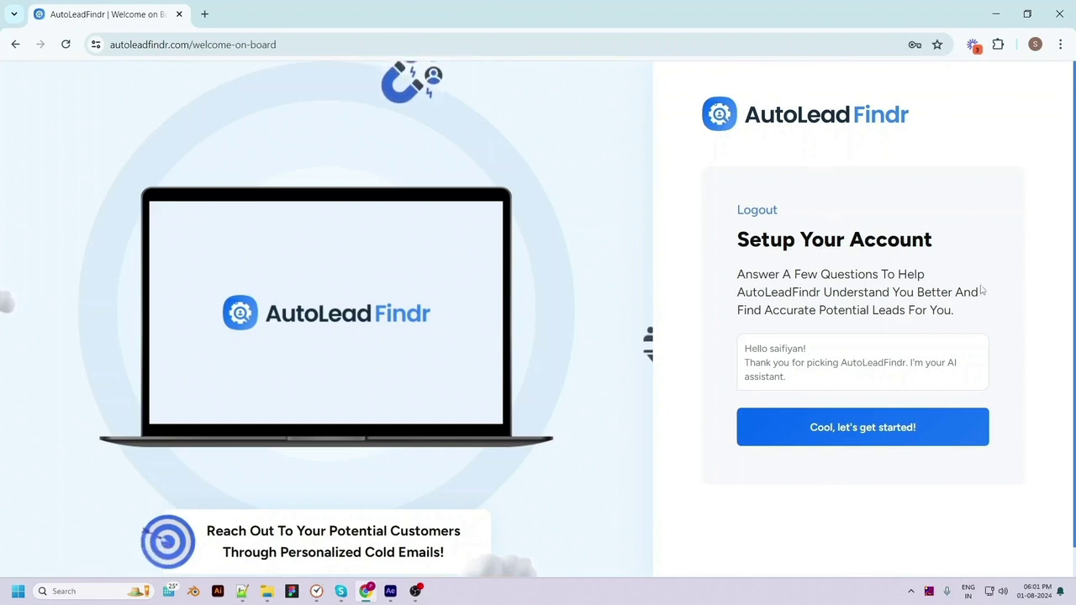
left_click(857, 438)
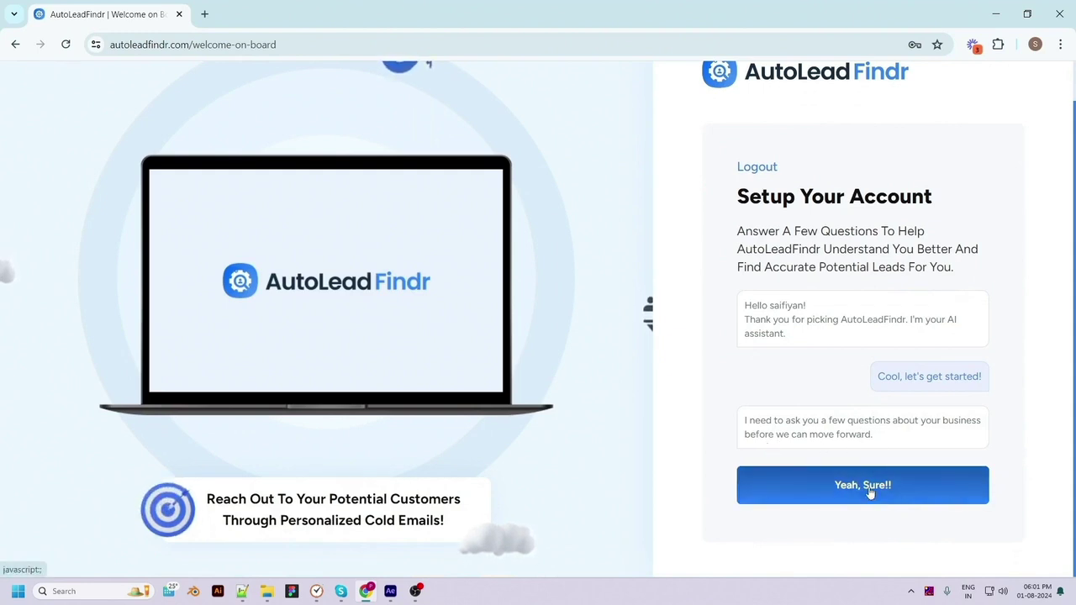
left_click(871, 493)
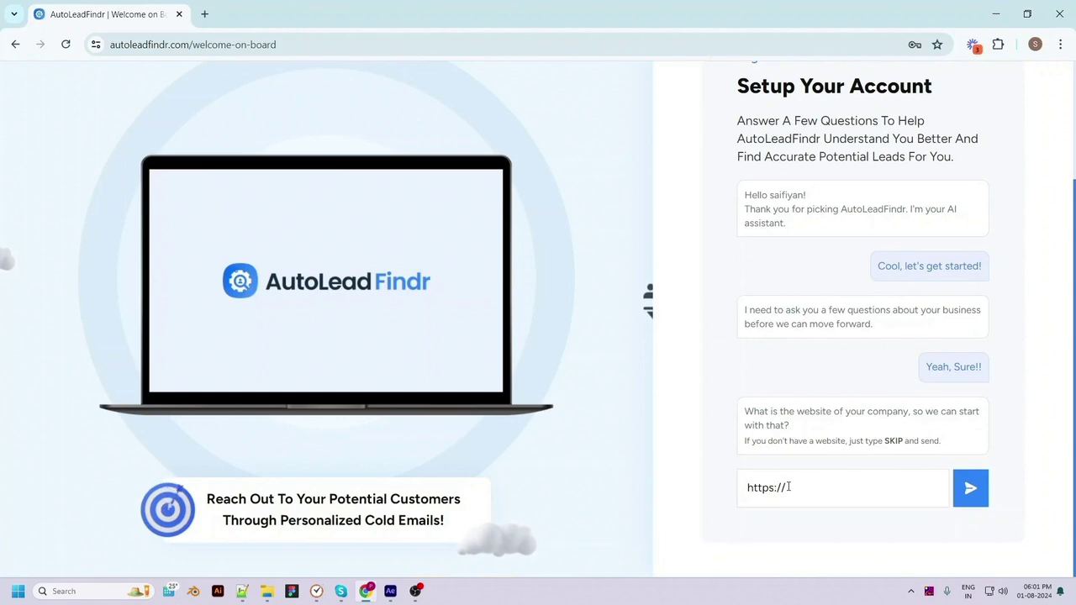
type("pixelnx.com")
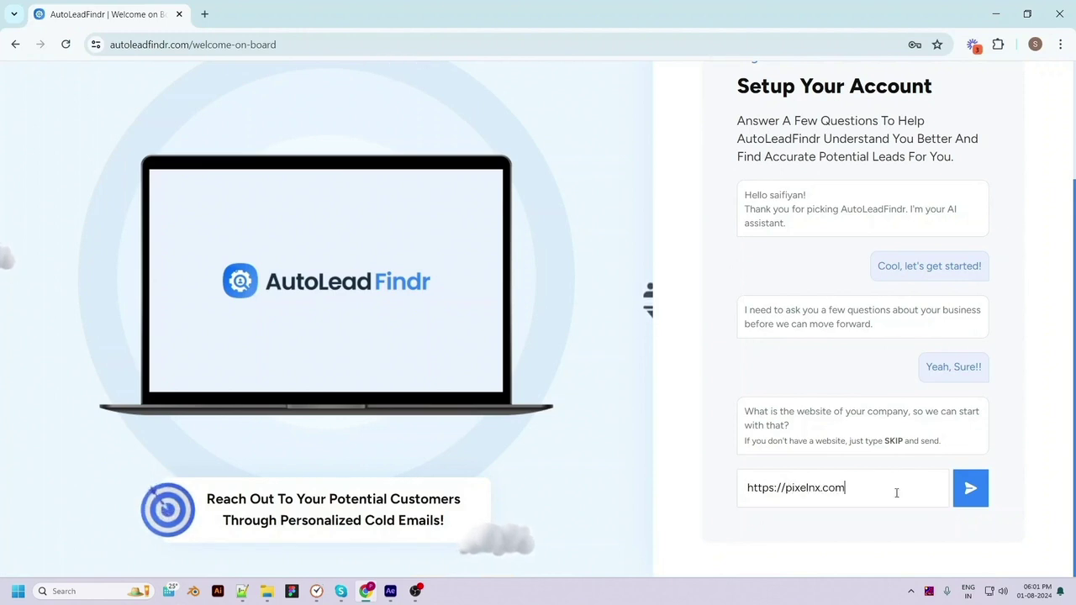
left_click(971, 488)
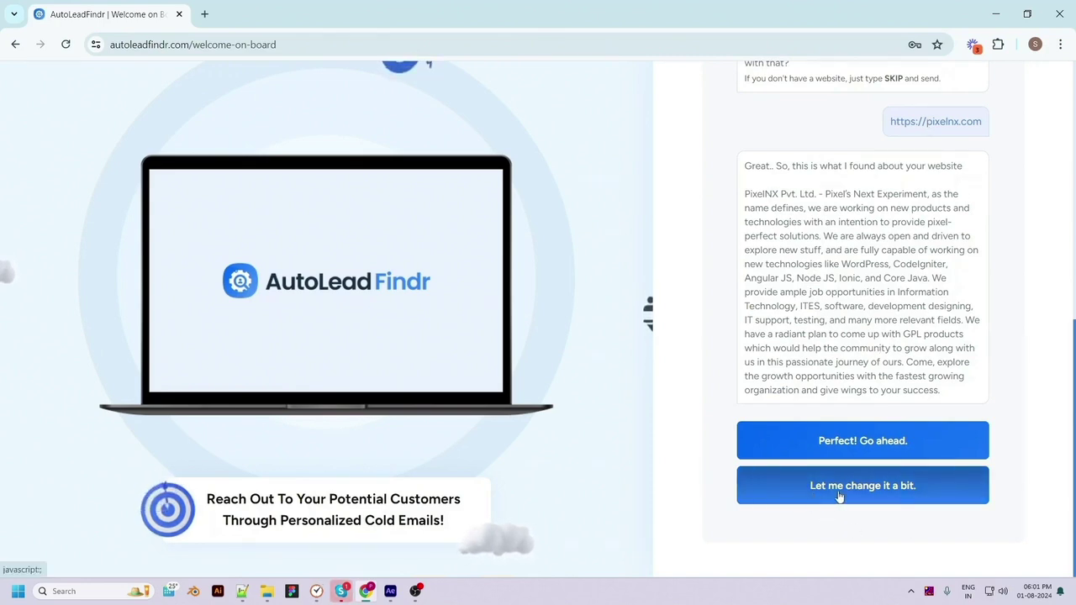
left_click(904, 452)
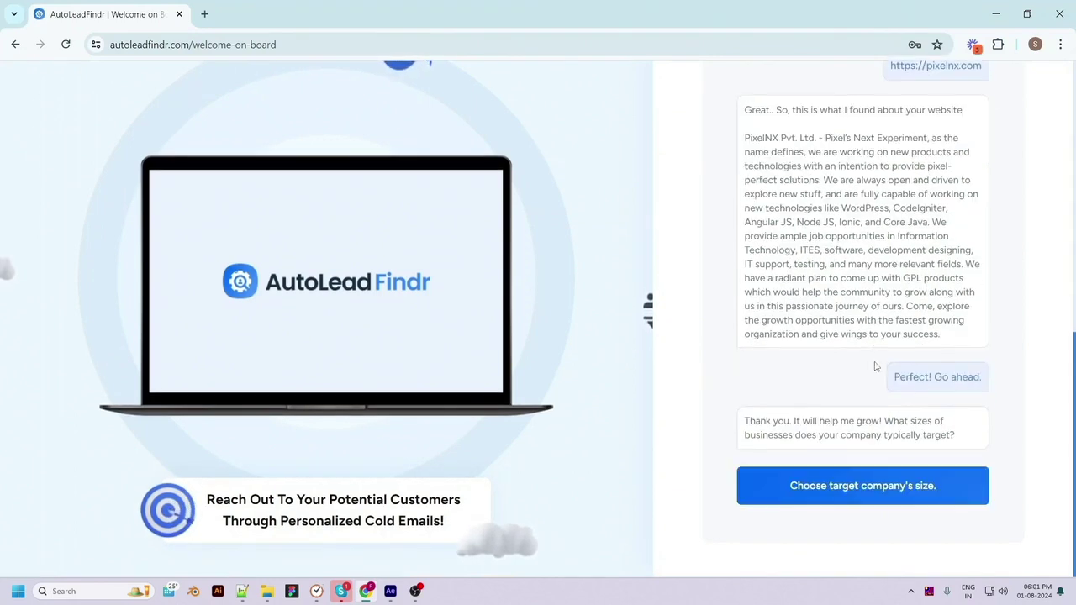
Target companies of 11-50 and 51-200 employees
left_click(860, 492)
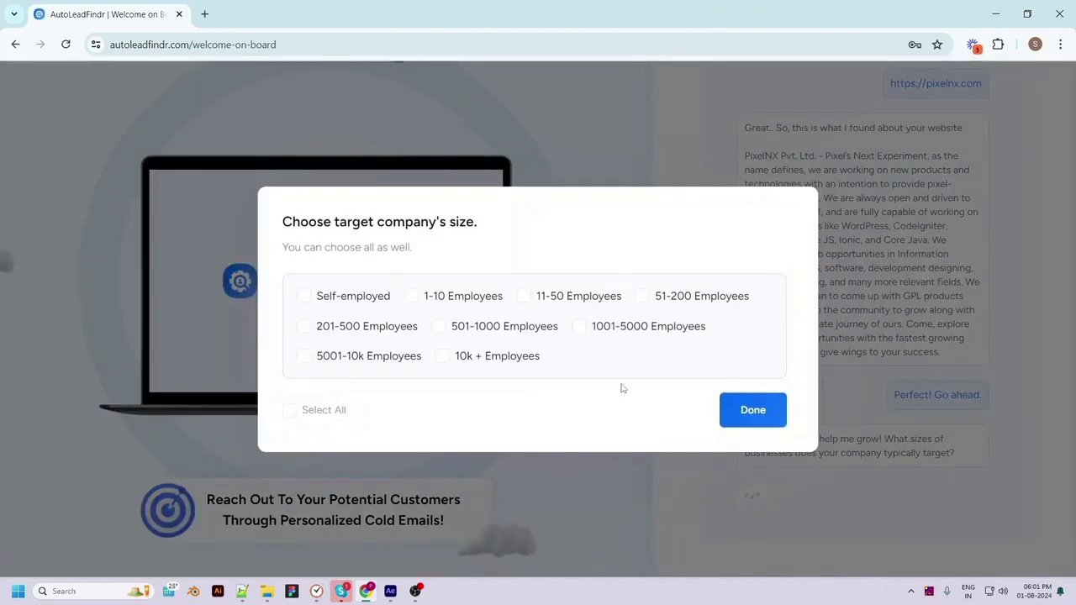
left_click(528, 303)
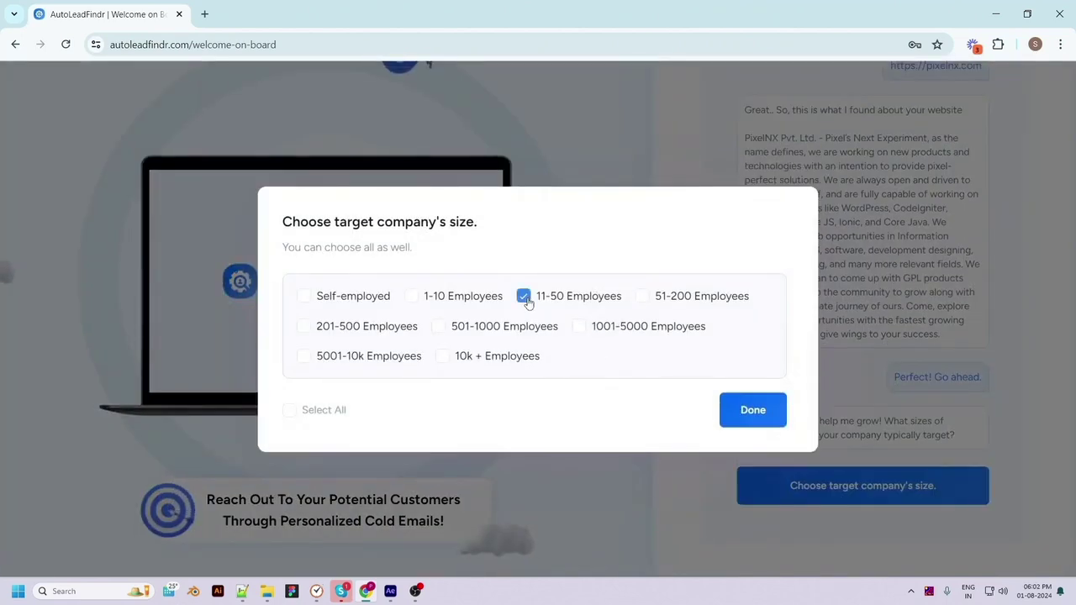
left_click(753, 416)
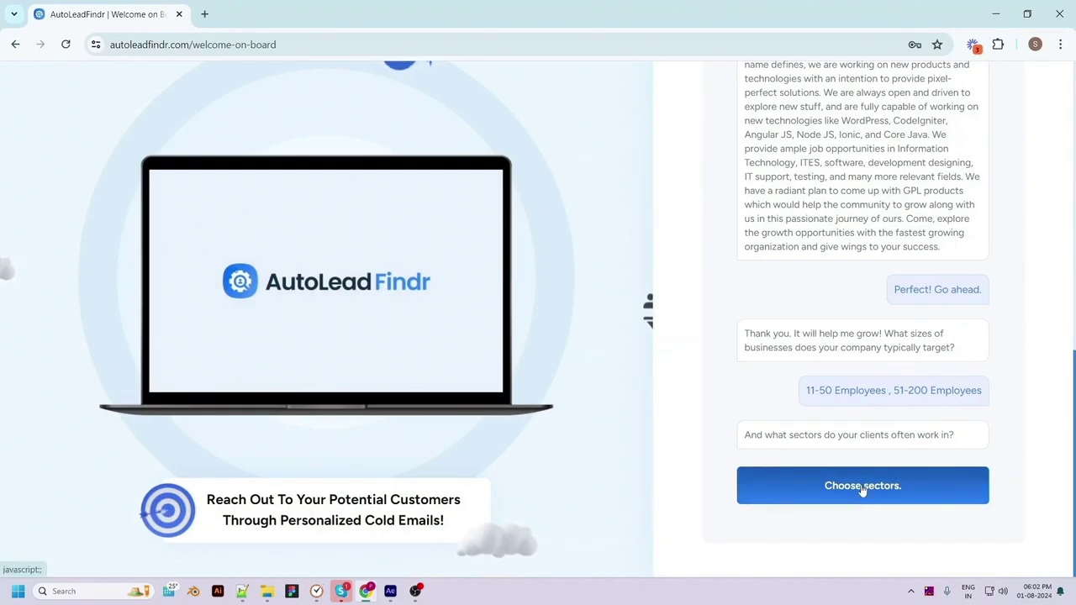
Choose Photographers as the target sector
left_click(863, 489)
left_click(421, 335)
scroll(402, 448, "down", 8)
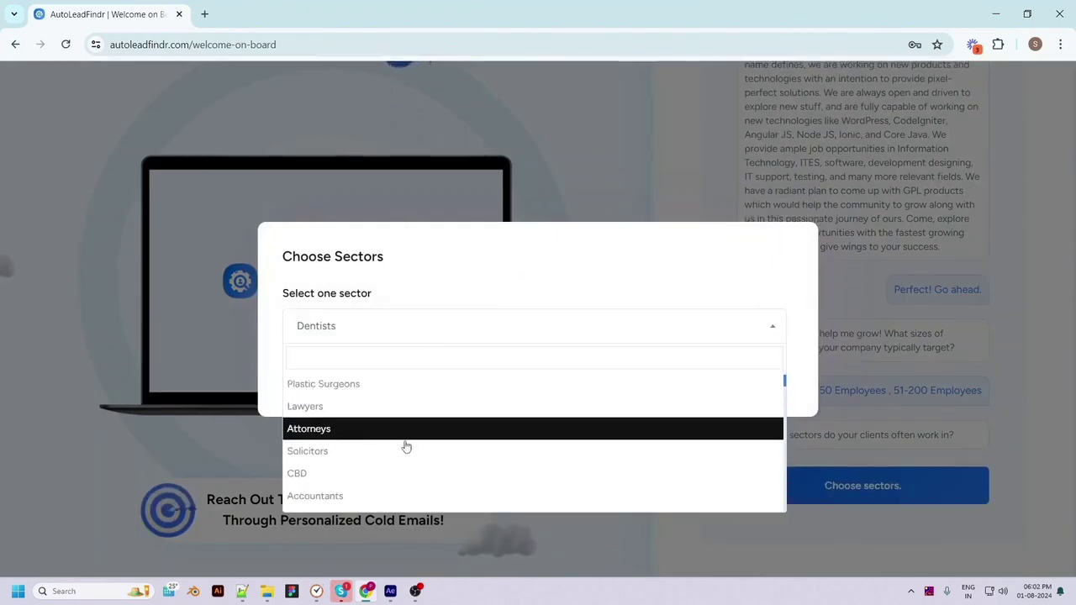
scroll(415, 483, "up", 8)
left_click(371, 497)
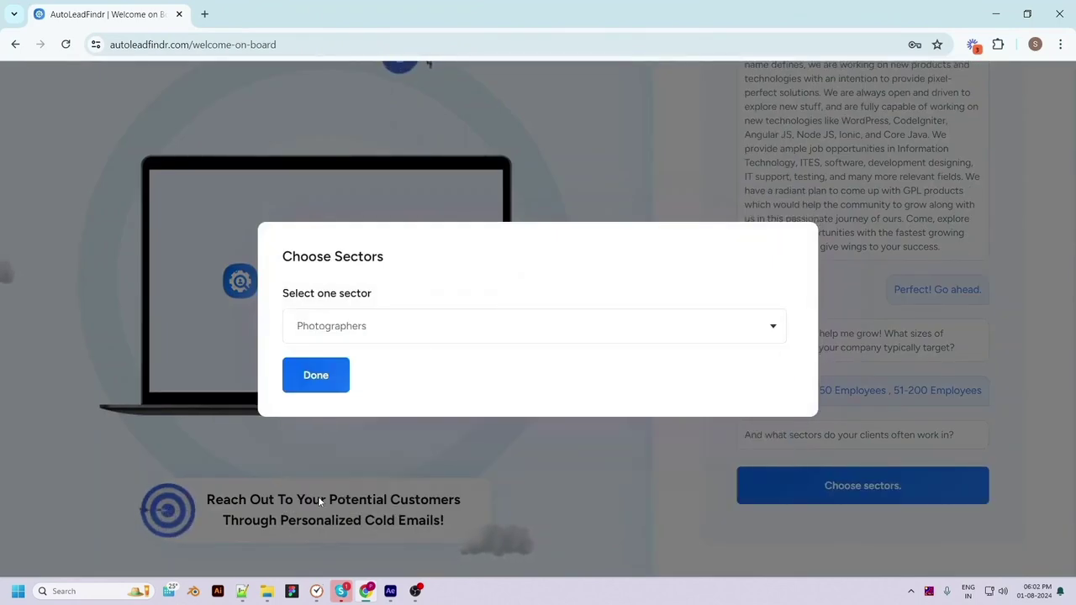
left_click(319, 370)
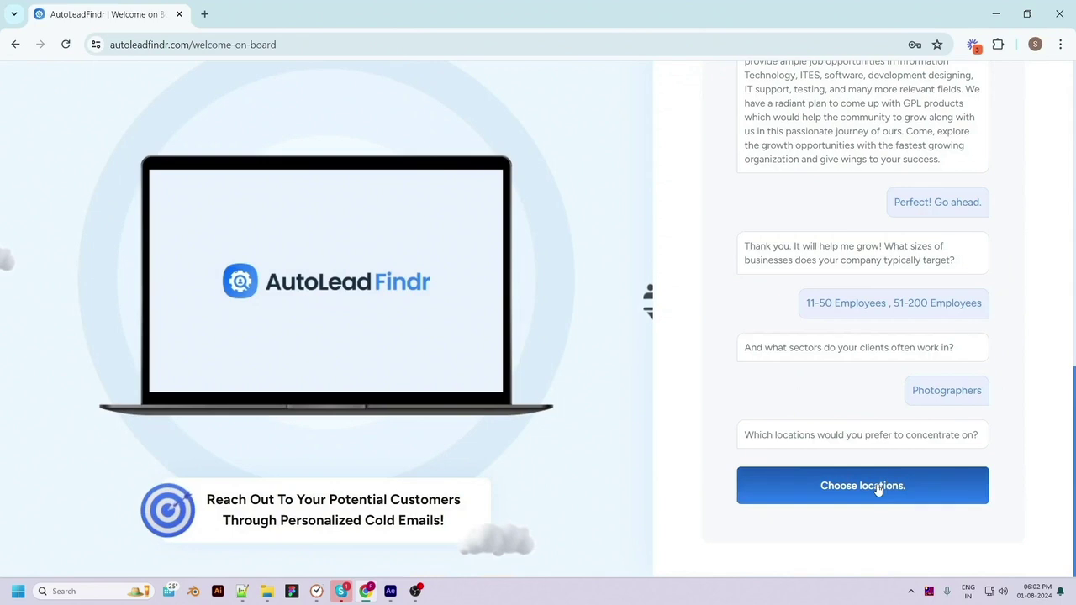
Set the target location to New York, NY, USA
left_click(896, 488)
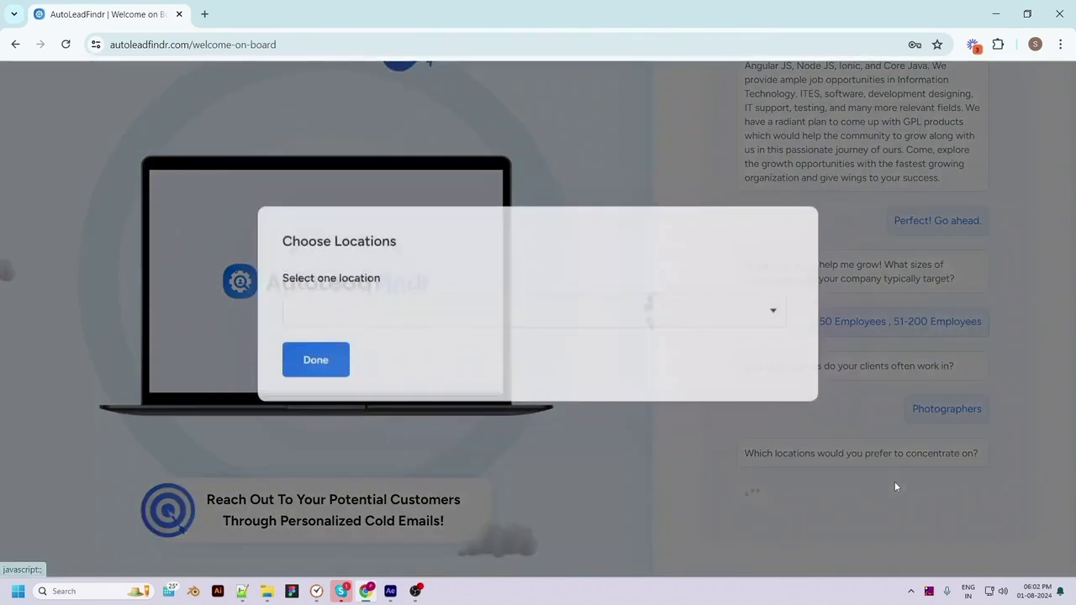
left_click(403, 336)
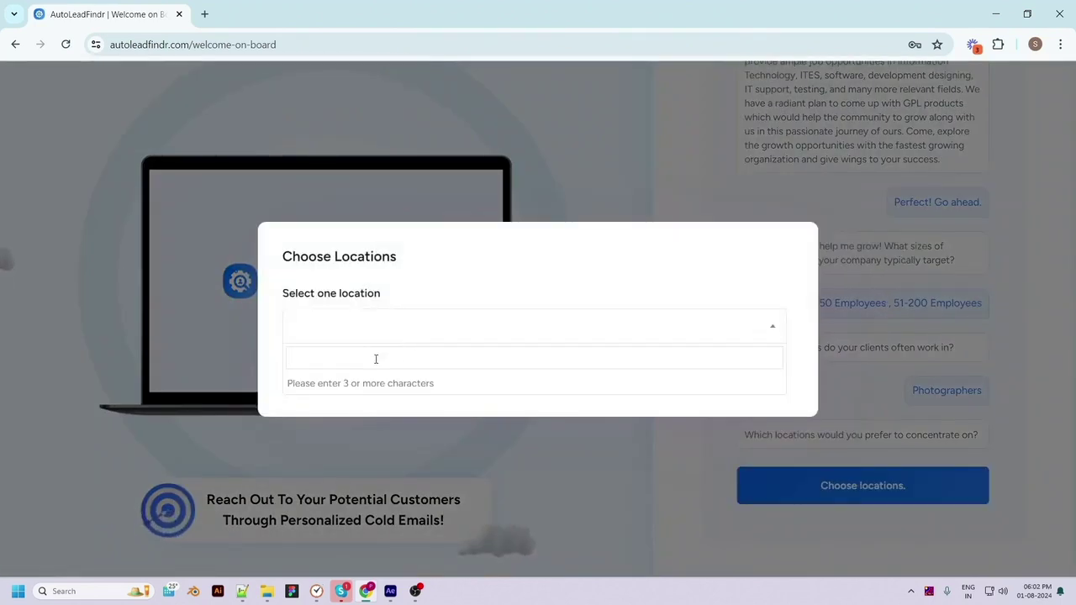
type("new y")
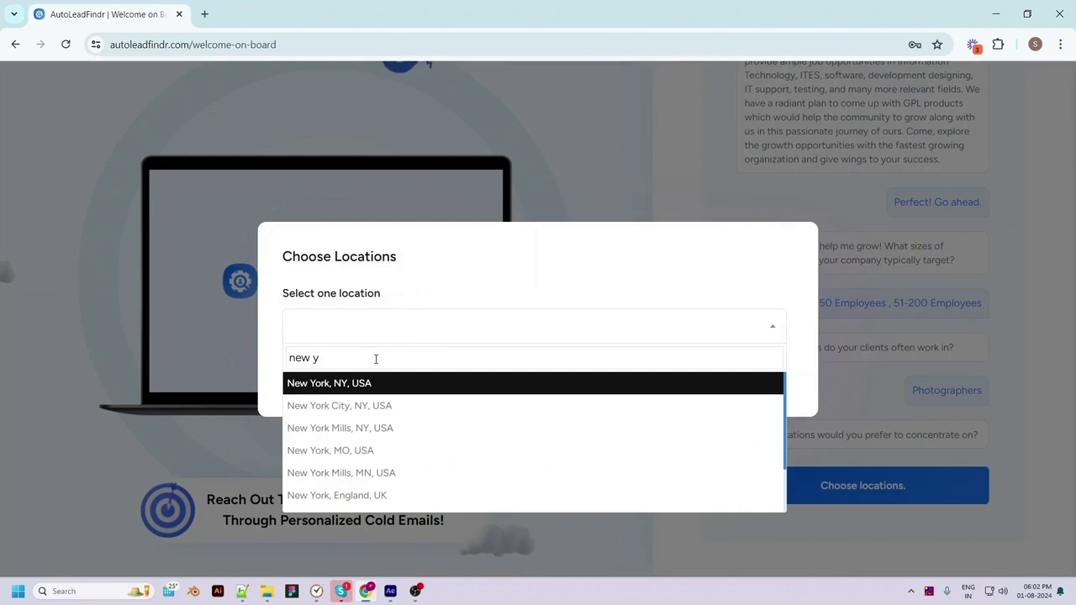
left_click(330, 382)
left_click(318, 376)
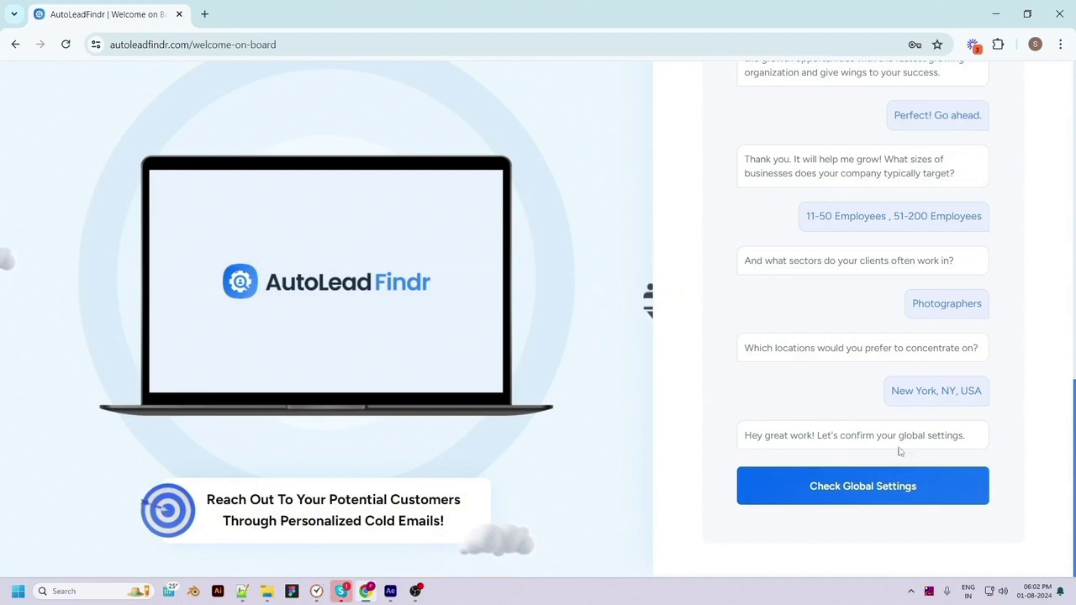
Fill in the sender name and company name in Global Settings
left_click(876, 491)
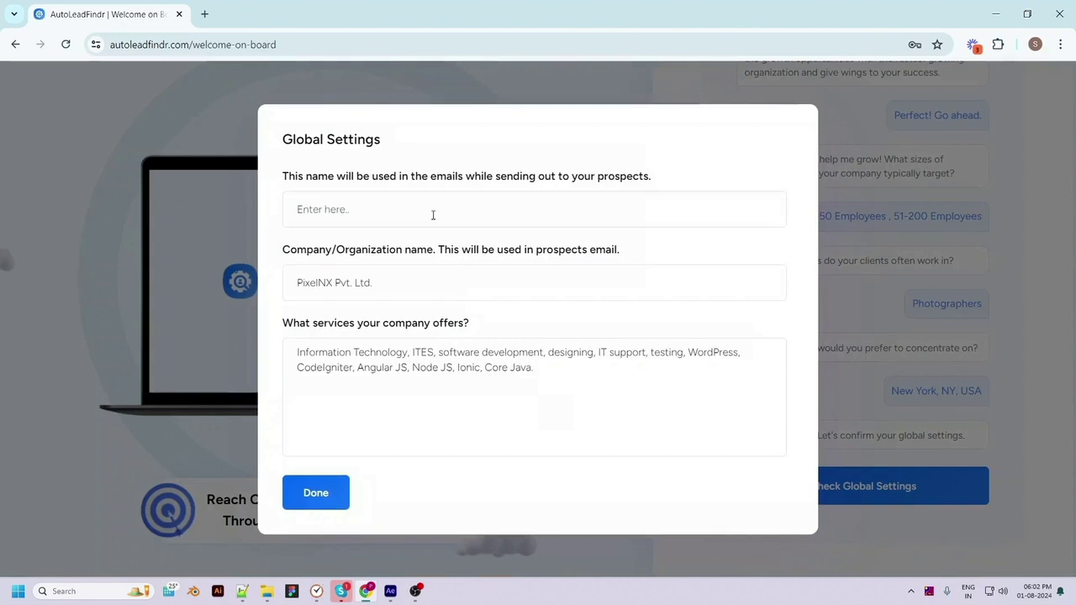
left_click(430, 214)
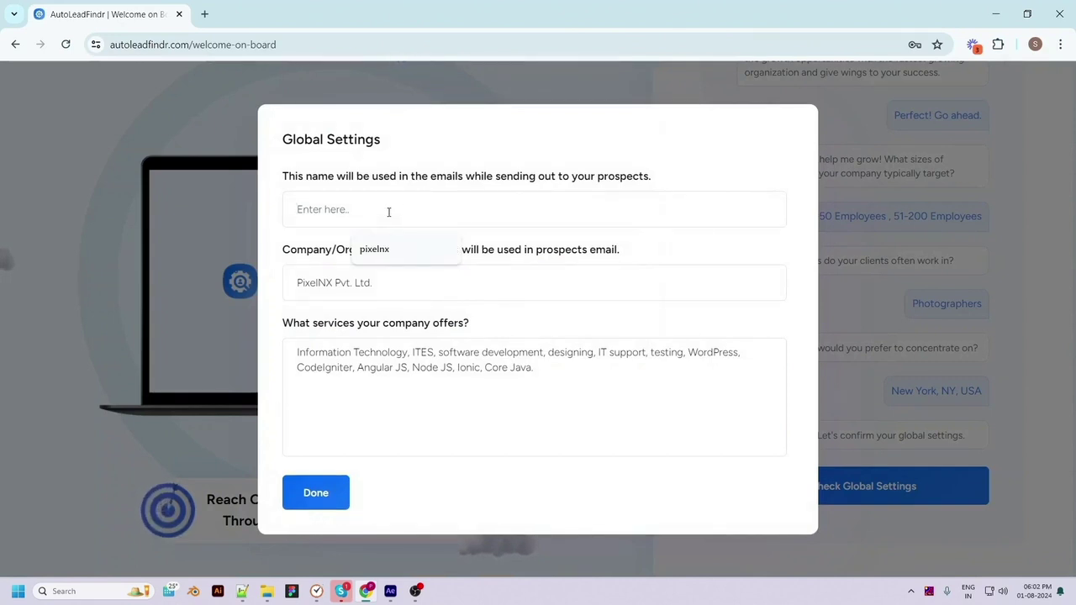
type("pixel")
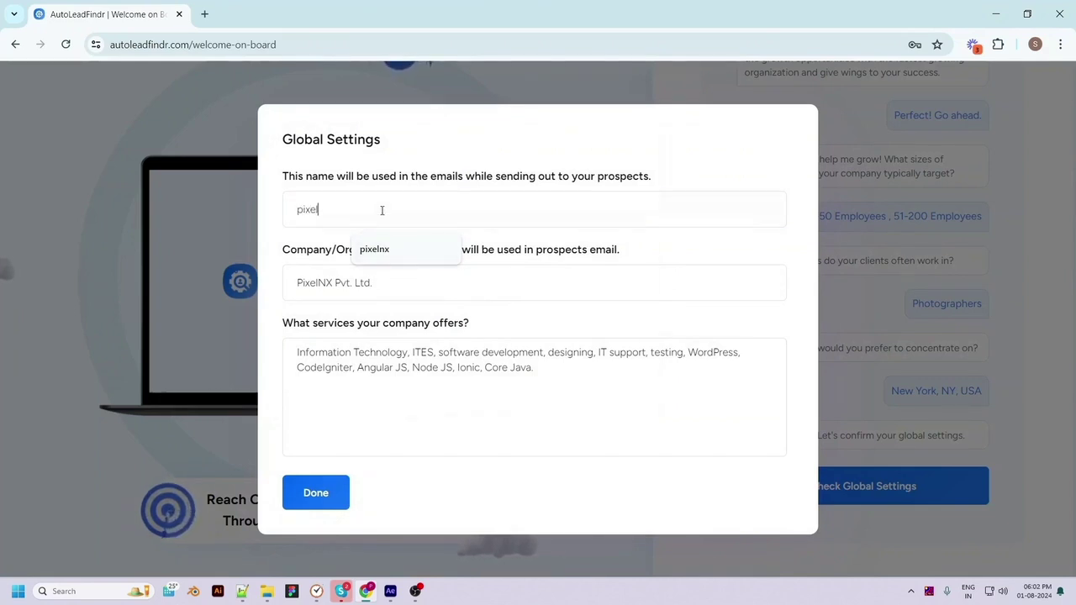
left_click(432, 286)
type("PixelNX Pvt. Ltd")
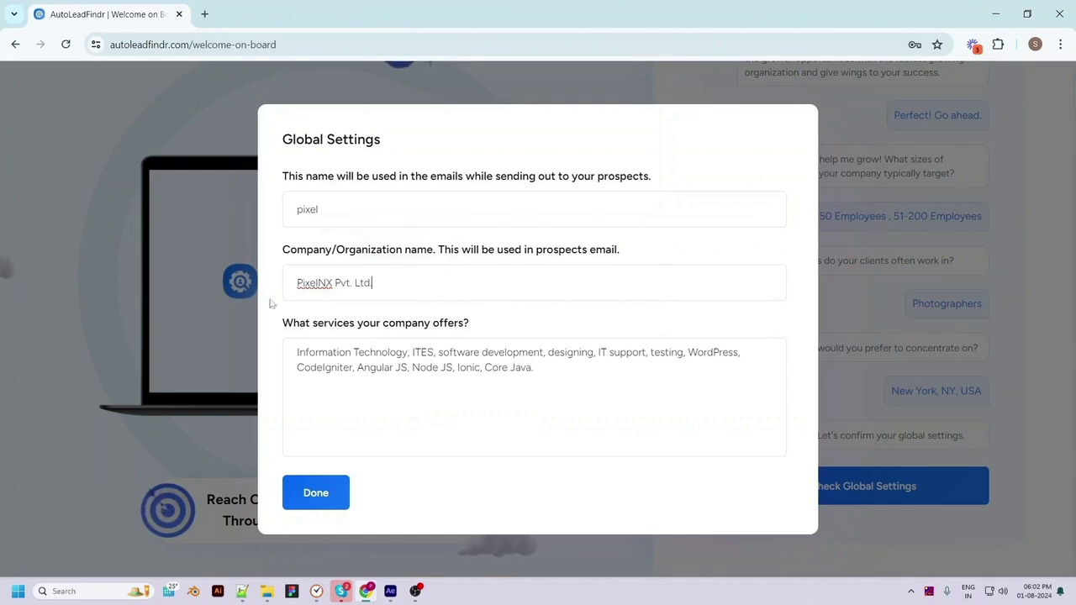
Add 'java, photography' to the offered services, save the settings, and finish onboarding
left_click(547, 369)
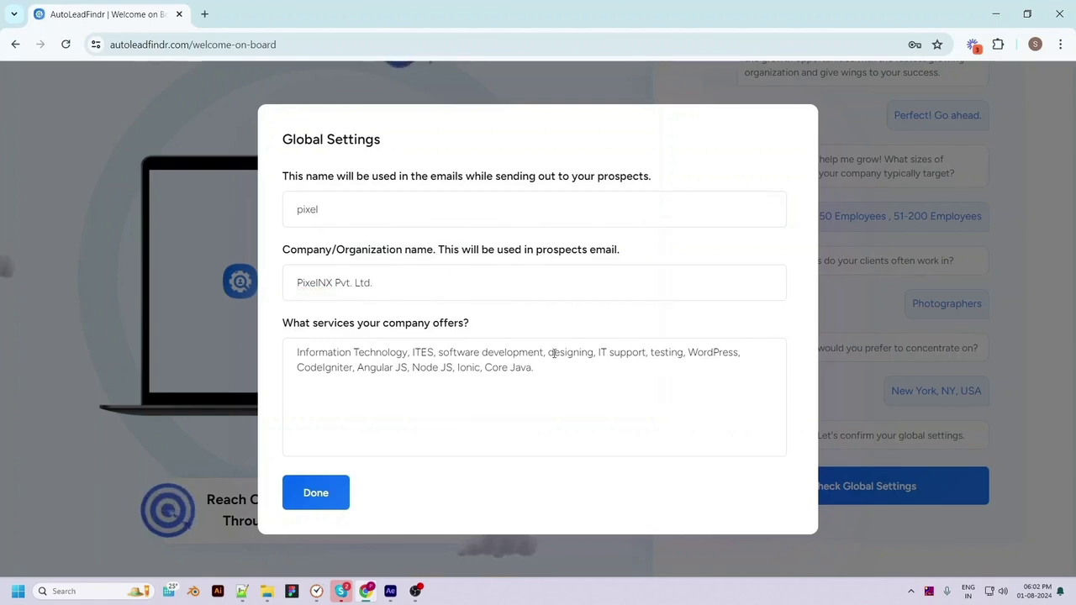
key("BackSpace")
key("BackSpace")
key("BackSpace")
key("BackSpace")
key("BackSpace")
type("java, photography")
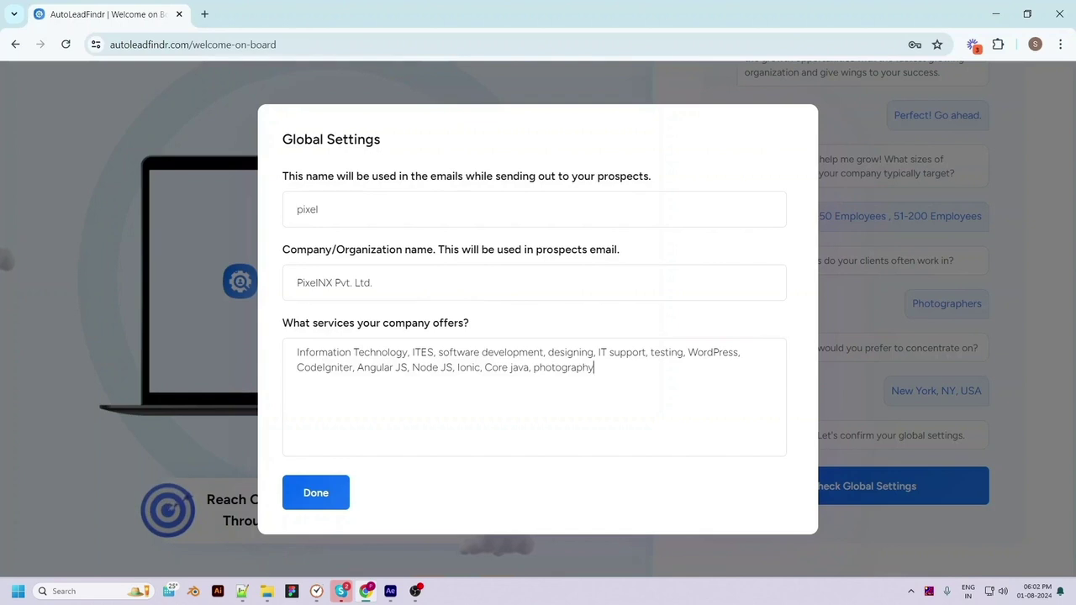
left_click(316, 494)
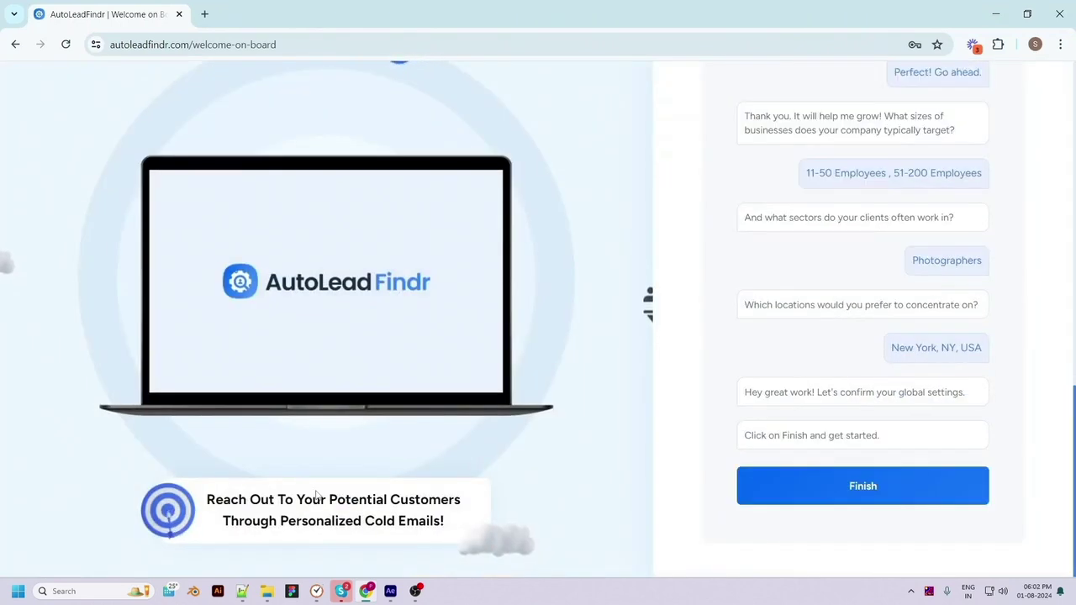
left_click(865, 496)
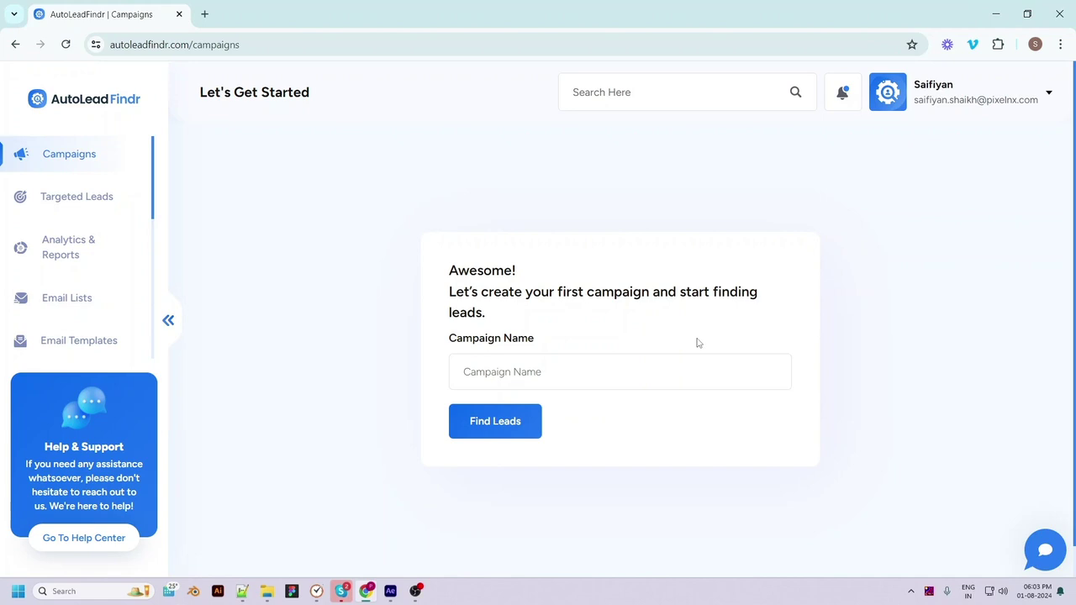
Name the new campaign 'Photographers' and start finding leads for it
left_click(503, 379)
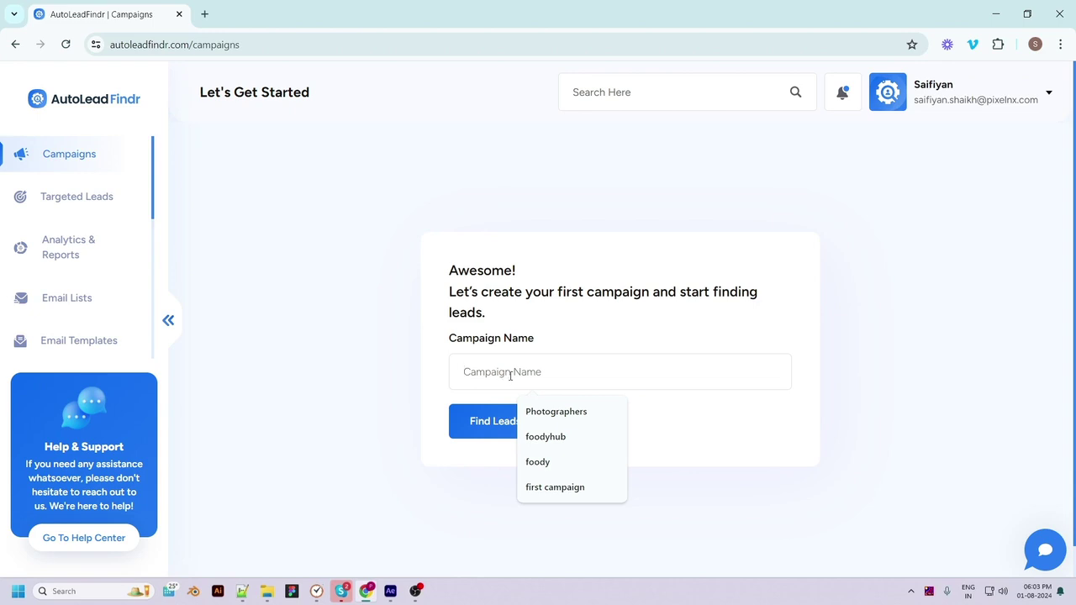
left_click(533, 411)
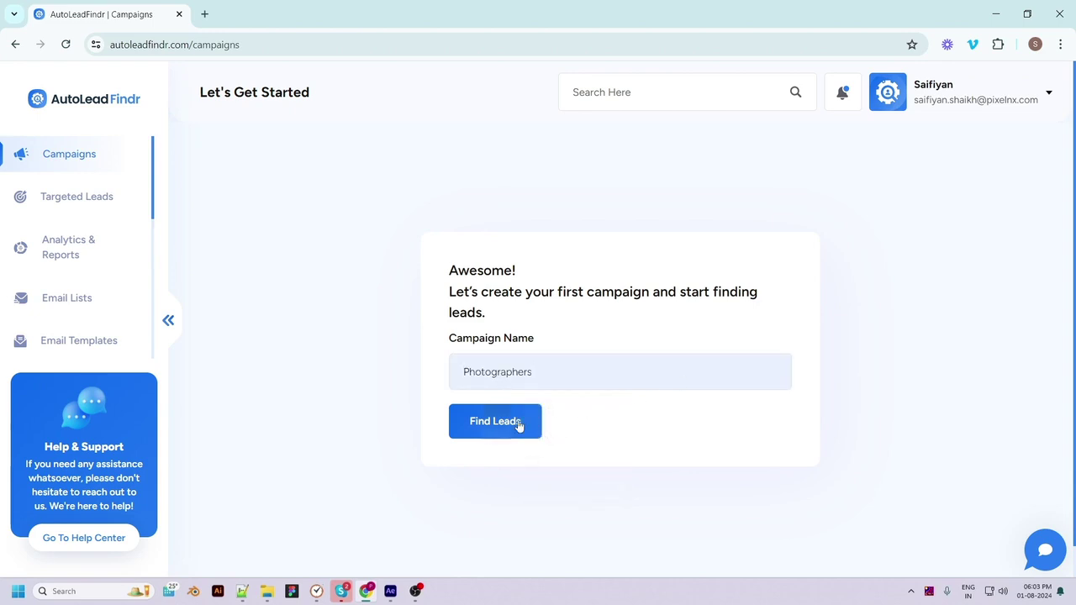
left_click(506, 429)
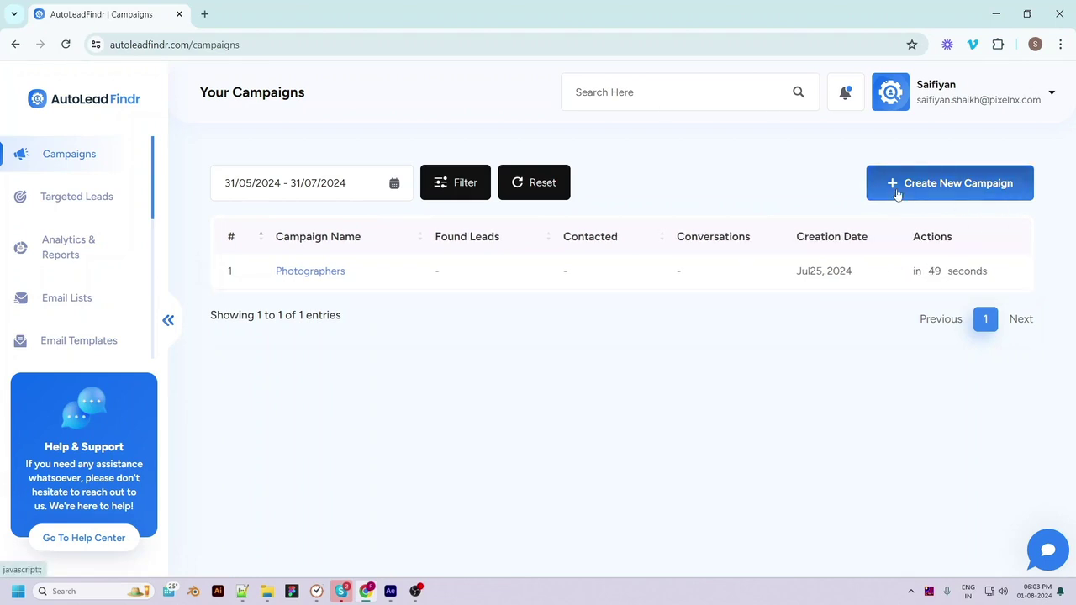
Start a new campaign named 'foodyhub' with the suggested sender name
left_click(934, 187)
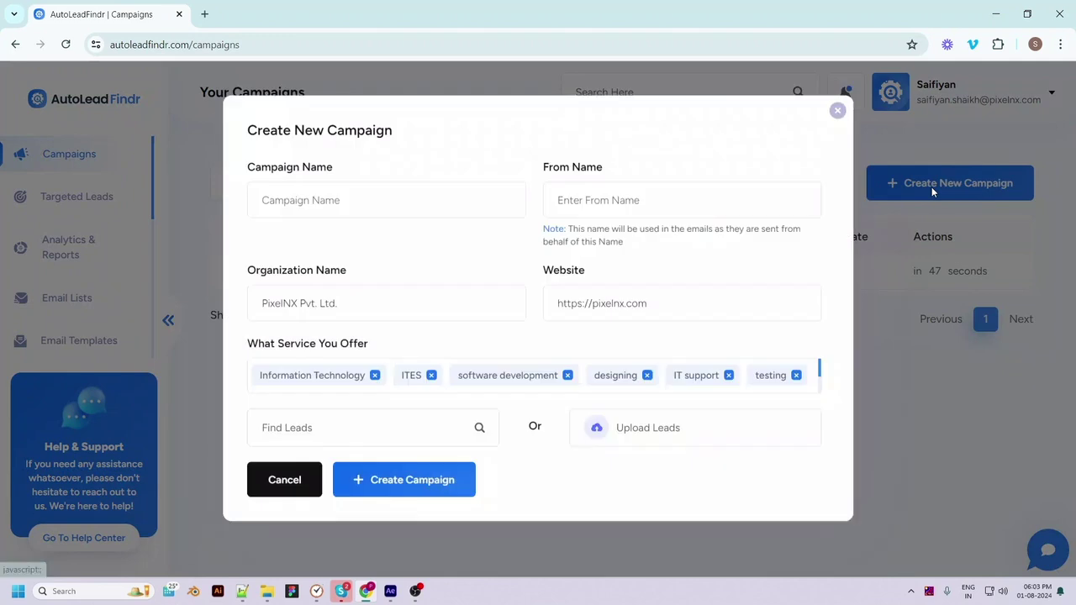
left_click(294, 211)
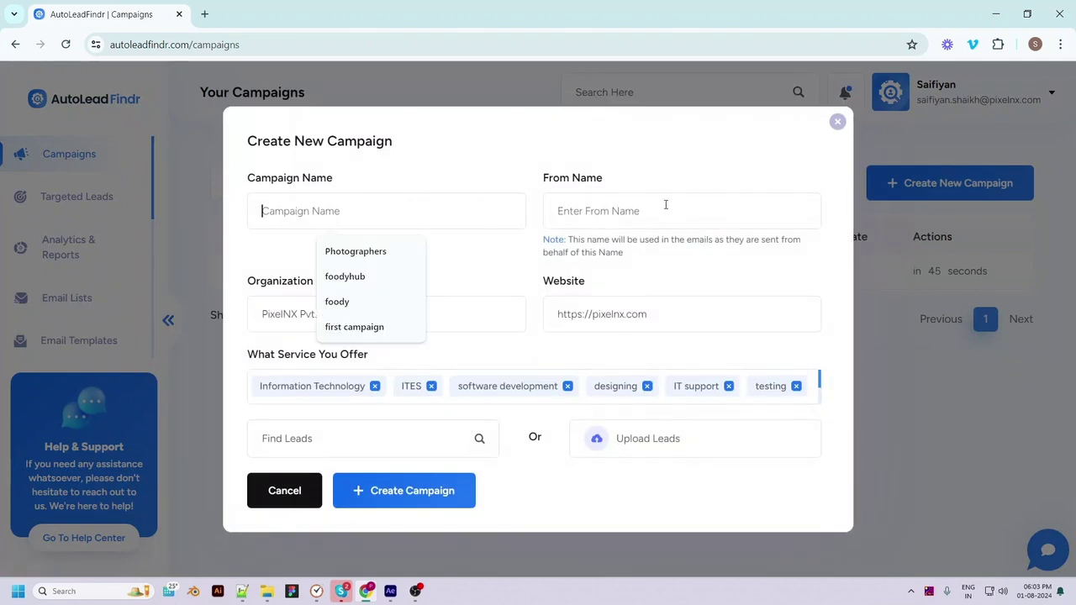
left_click(363, 277)
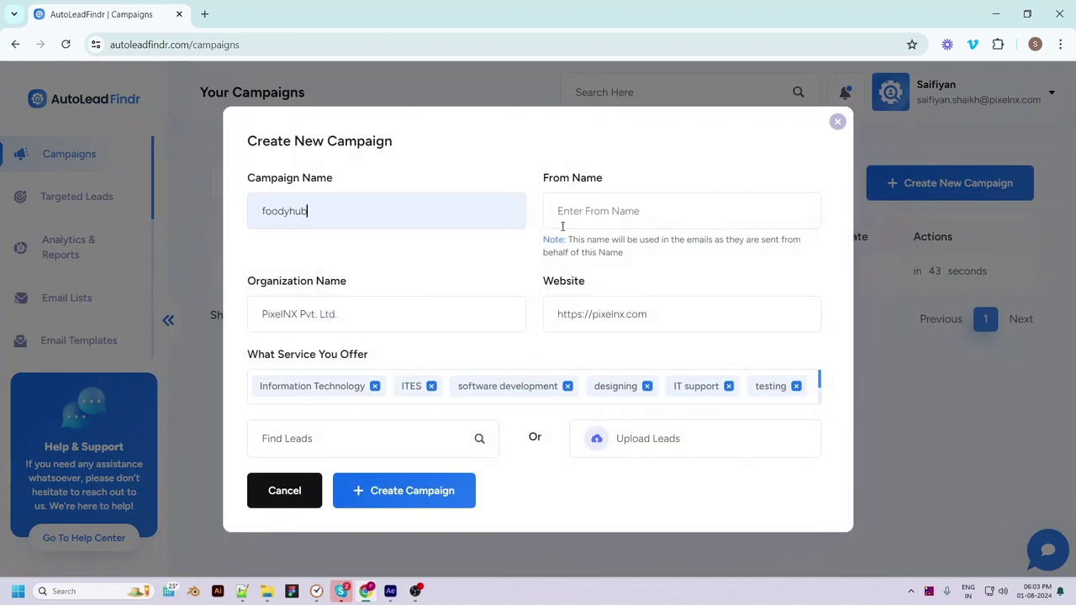
left_click(585, 214)
left_click(629, 276)
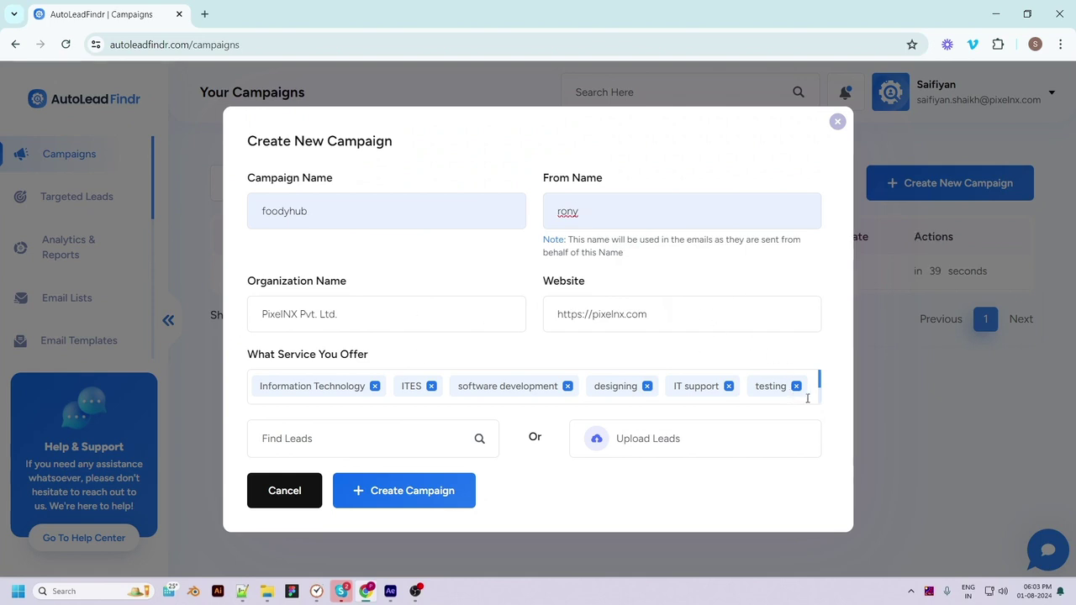
scroll(804, 399, "down", 3)
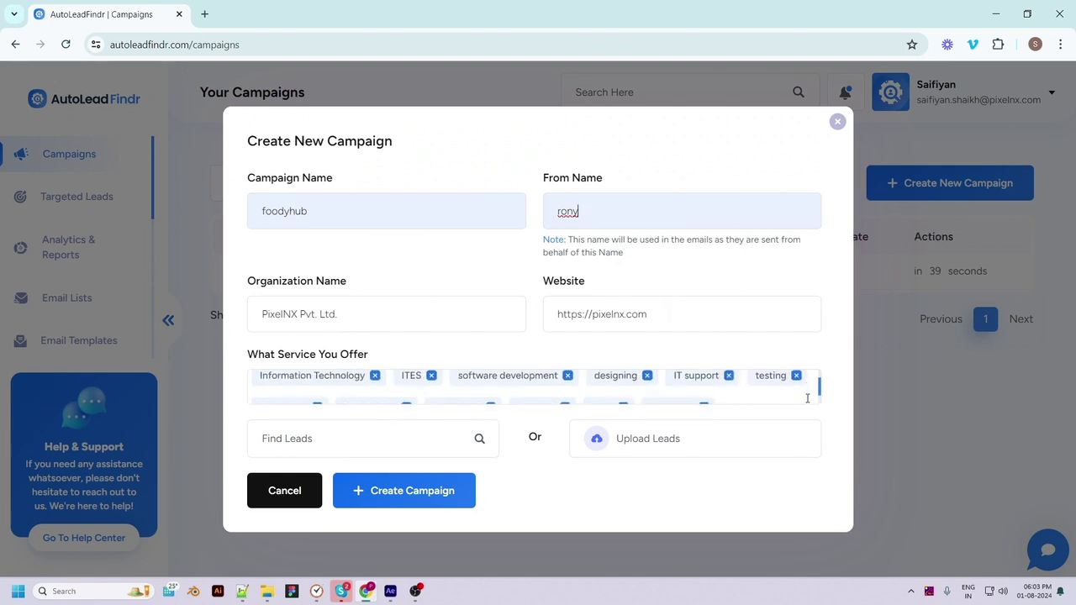
left_click(753, 392)
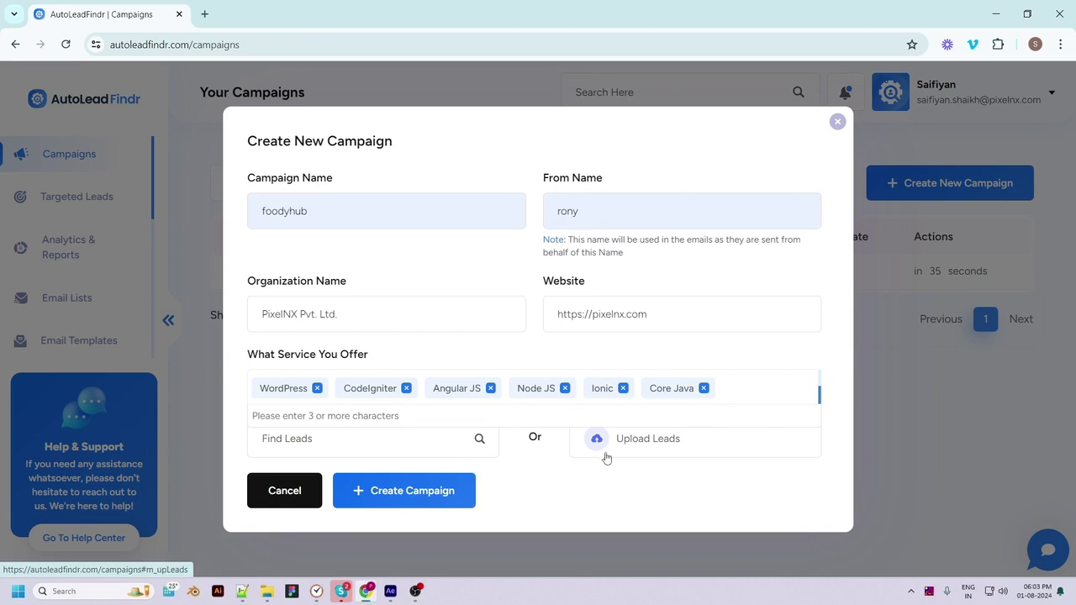
Try Upload Leads, then switch to Find Leads with sector Realtors and location Usa, Niger, Nigeria
left_click(632, 449)
scroll(601, 463, "down", 2)
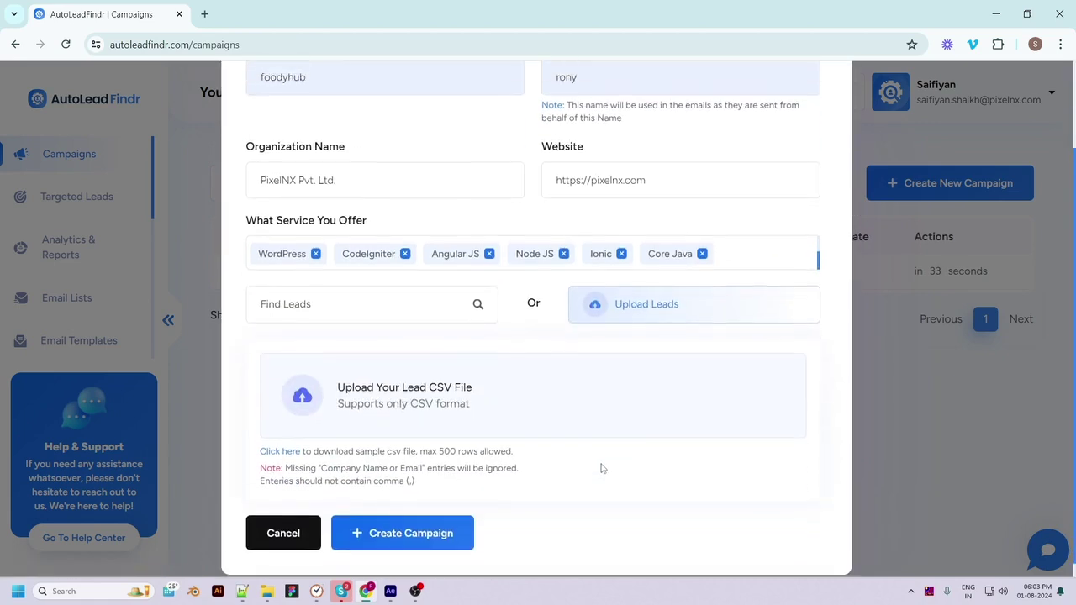
scroll(589, 468, "up", 1)
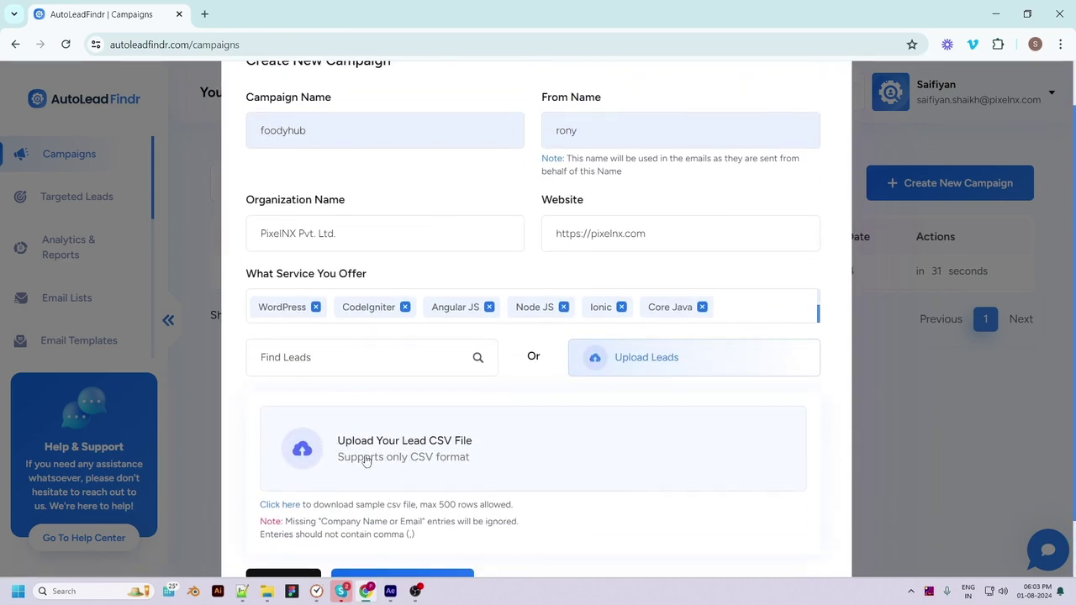
scroll(404, 464, "down", 1)
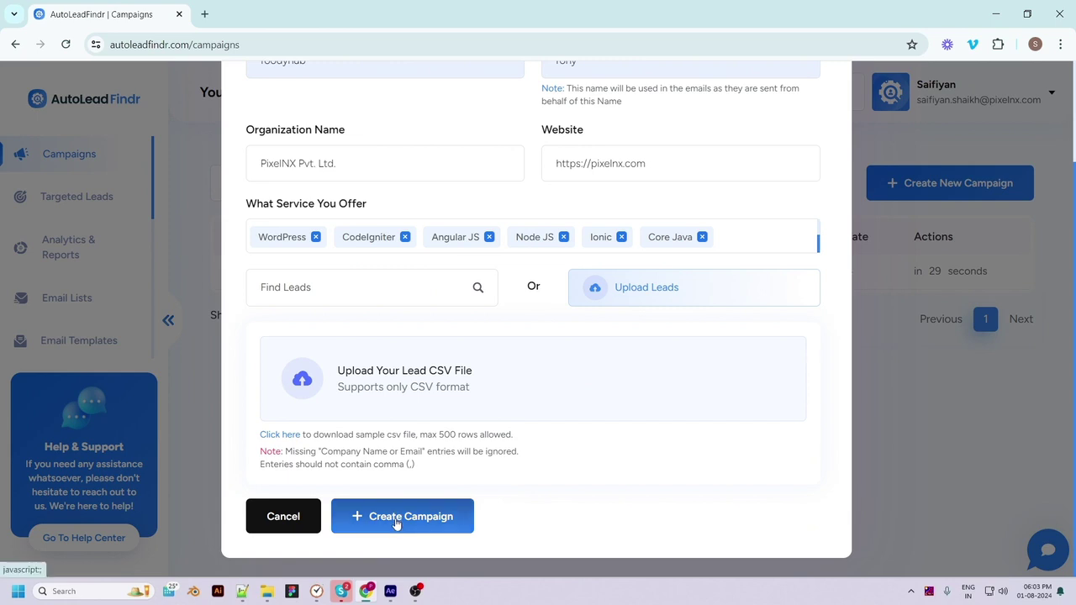
left_click(465, 291)
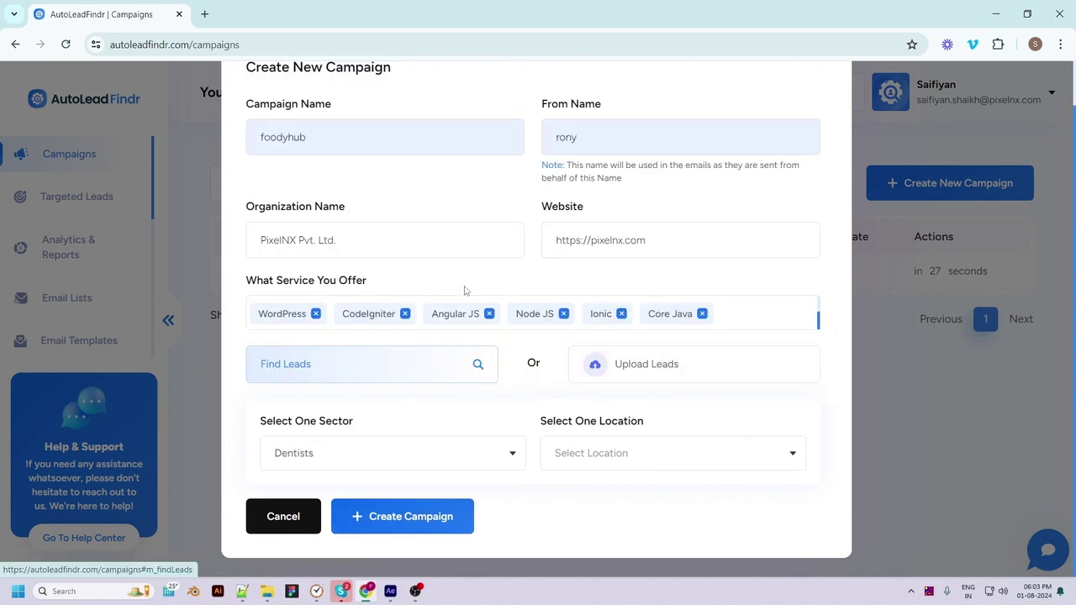
left_click(378, 454)
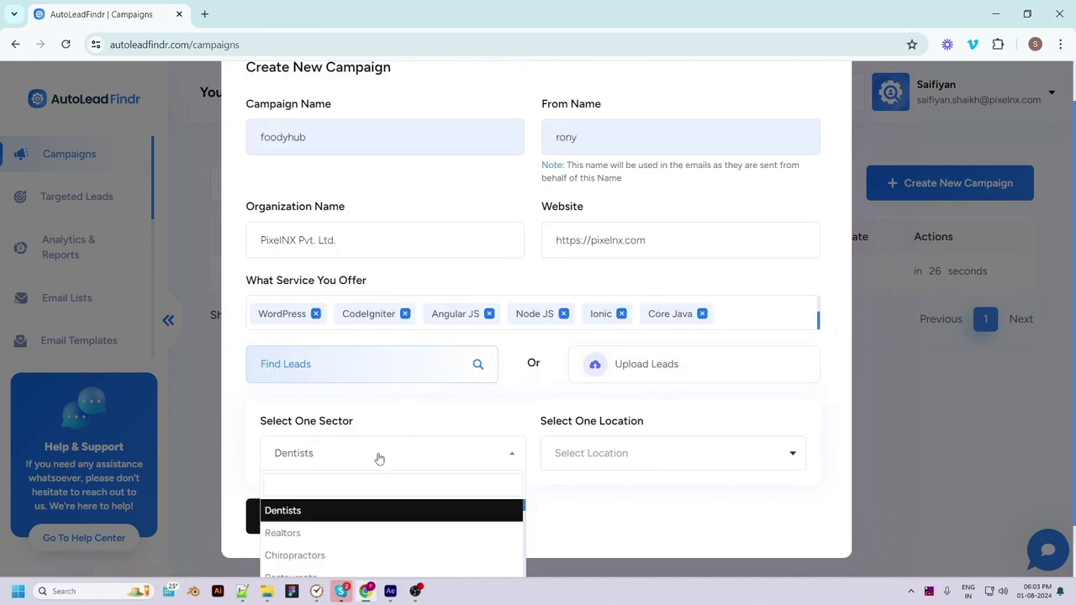
left_click(311, 539)
left_click(612, 459)
type("usa")
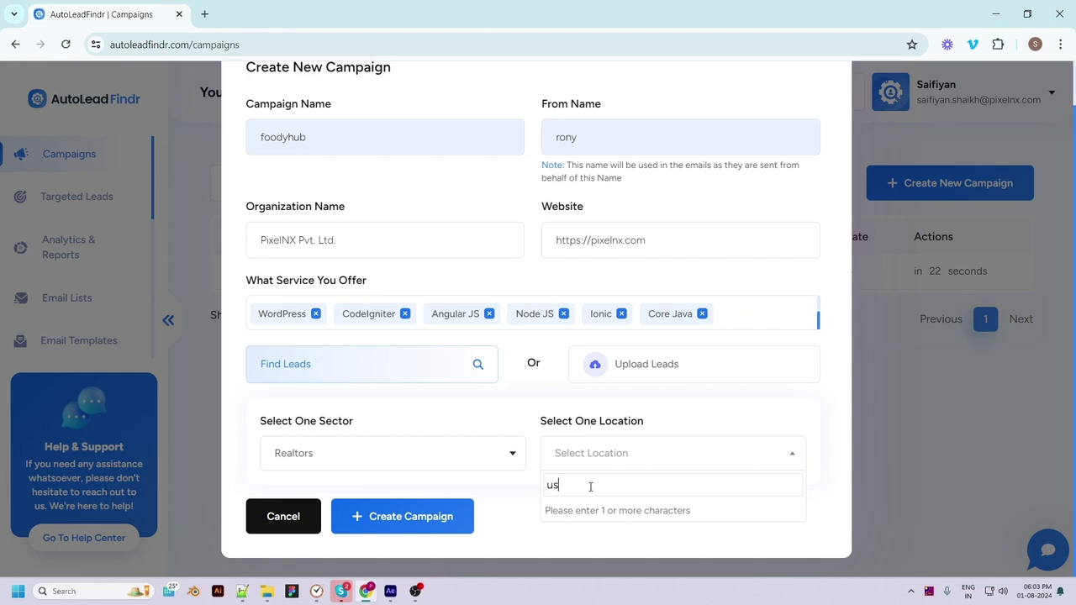
left_click(636, 362)
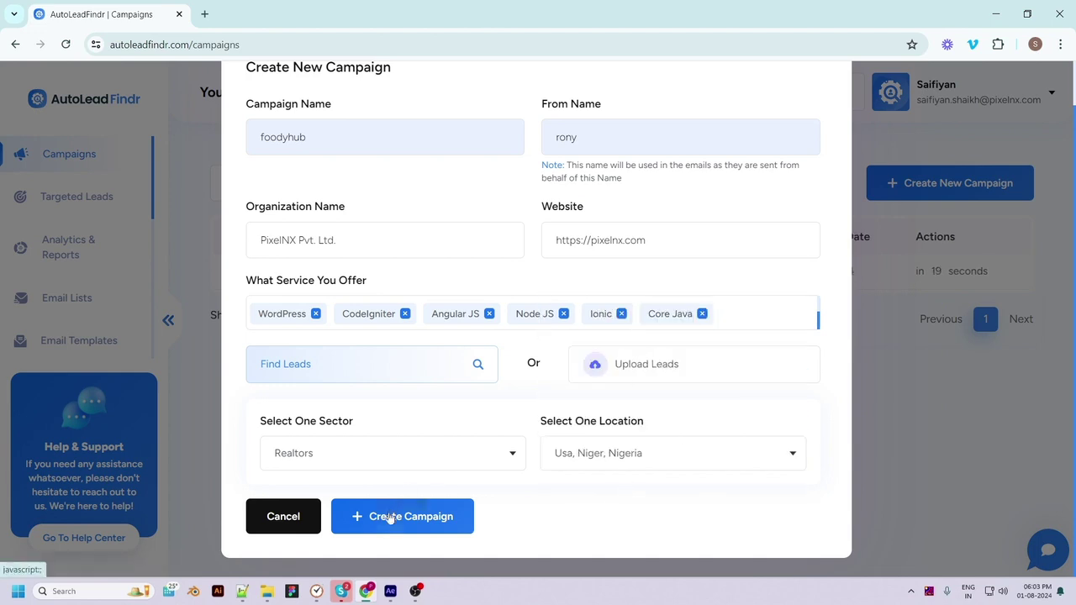
Close the foodyhub campaign form without creating it
scroll(588, 403, "up", 2)
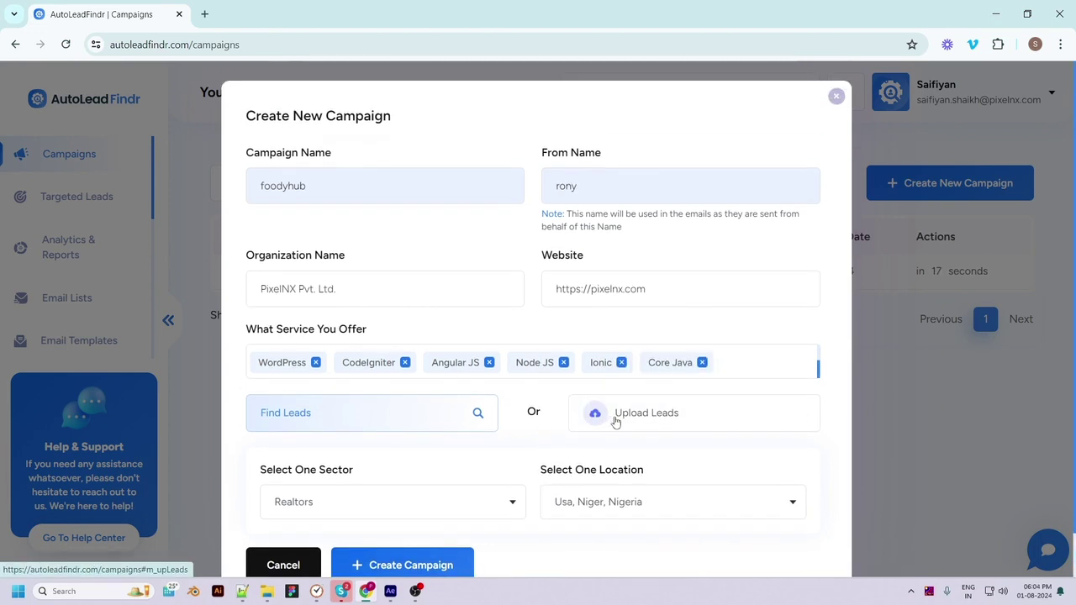
left_click(836, 96)
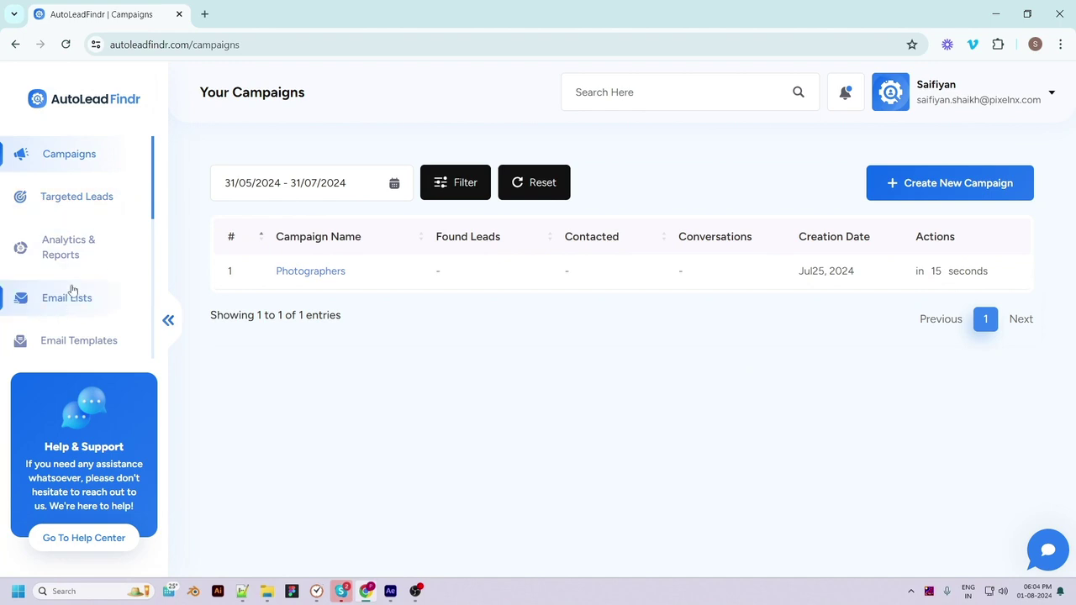
scroll(74, 294, "down", 3)
scroll(95, 262, "down", 5)
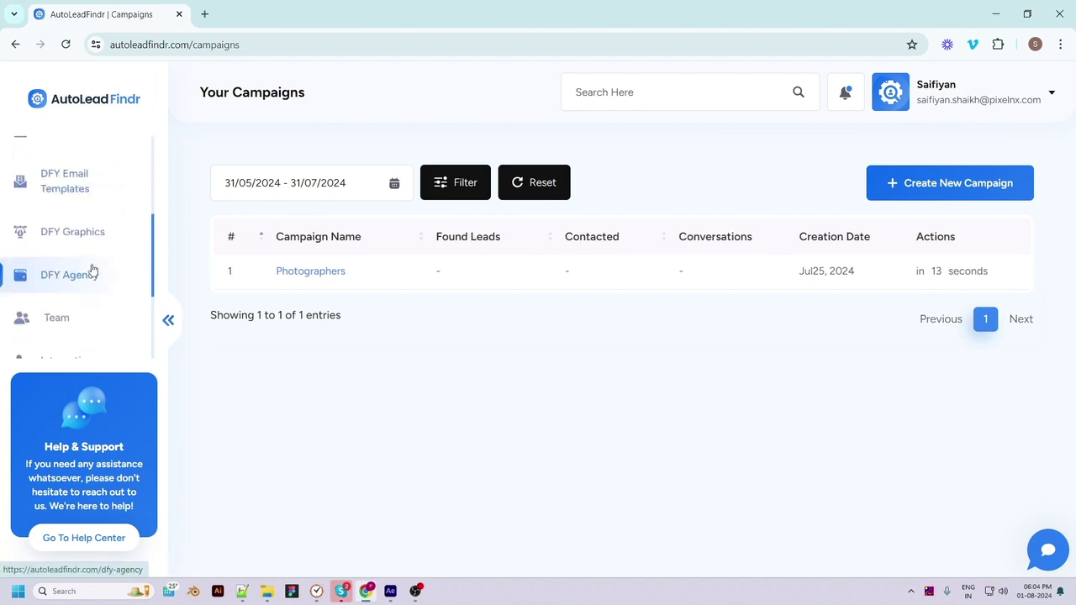
Browse the Outlook, SMTP, Autoresponders, CRM and Zapier integration tabs, ending back on Outlook
left_click(93, 232)
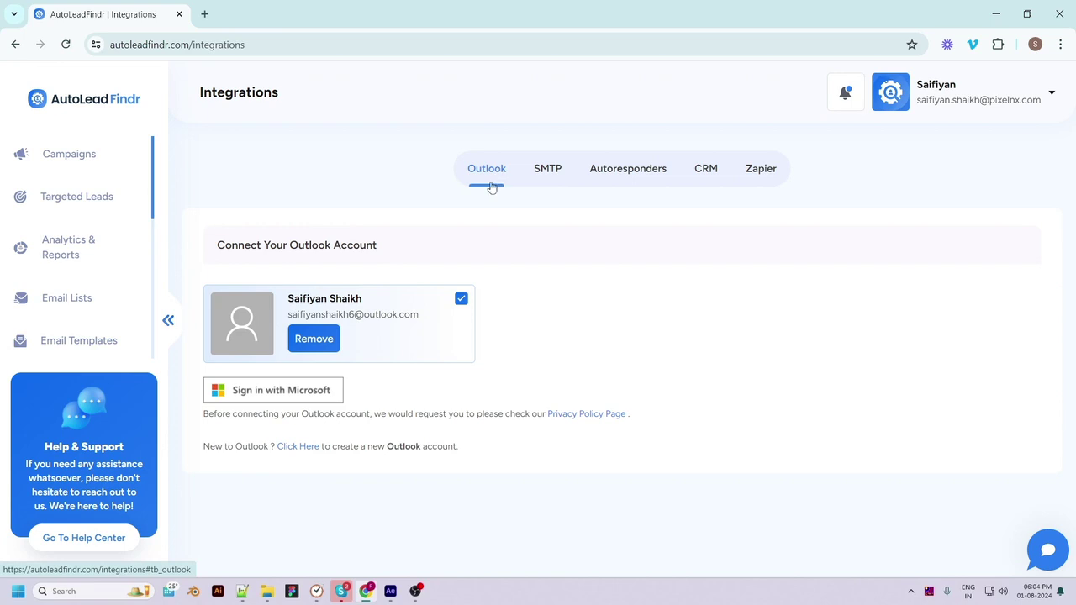
left_click(551, 178)
left_click(622, 177)
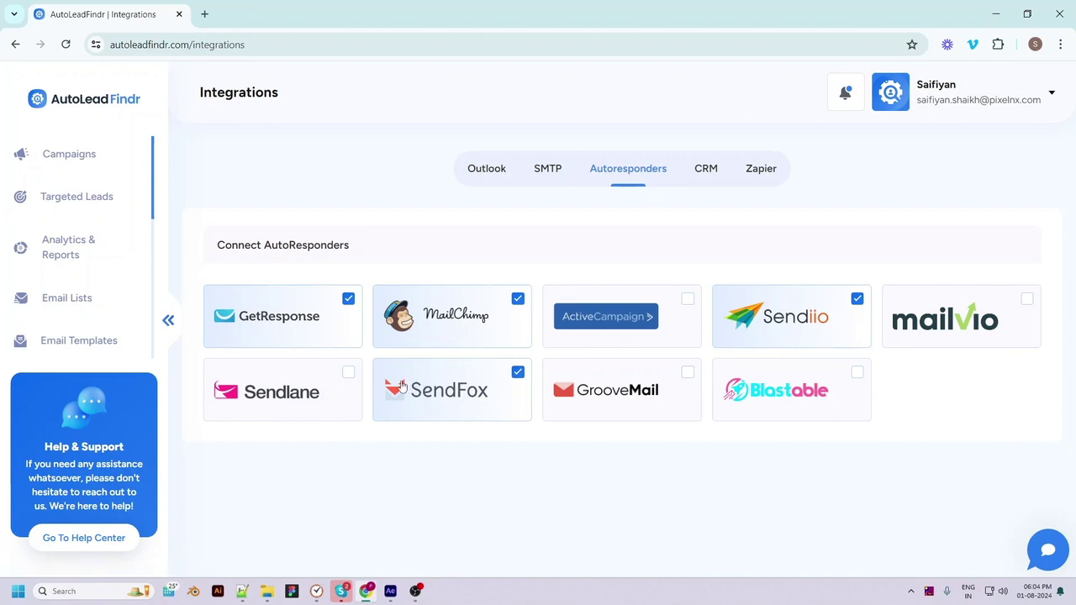
left_click(705, 179)
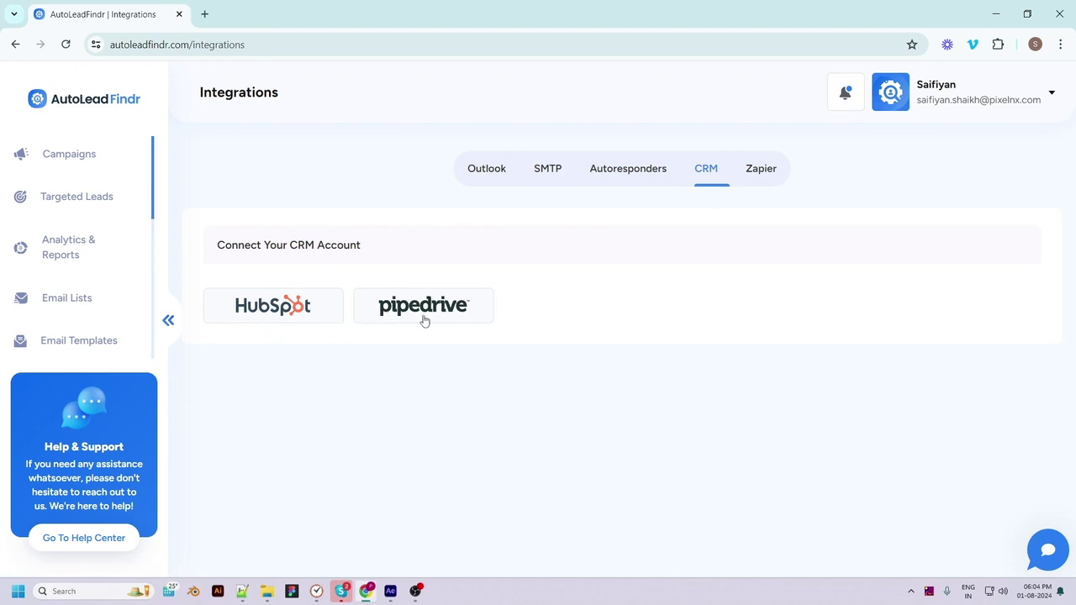
left_click(752, 174)
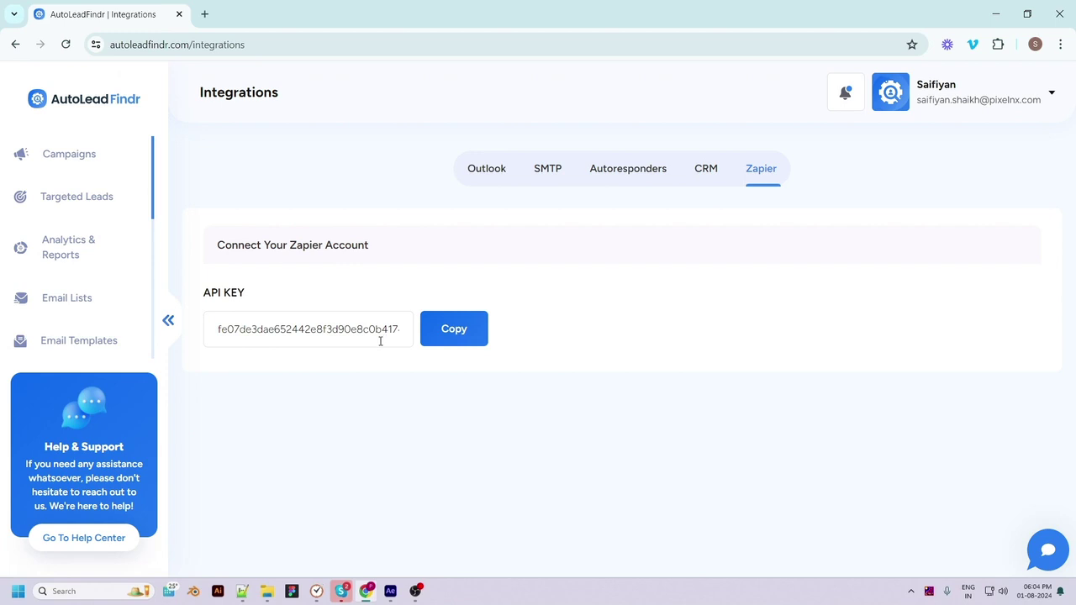
left_click(488, 172)
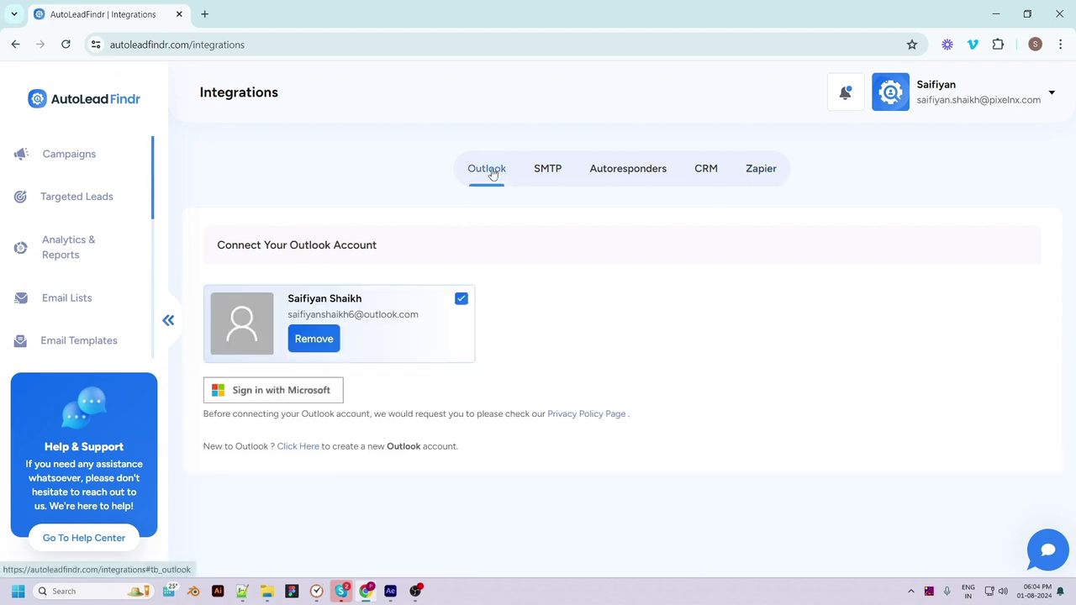
Open the Photographers campaign from the campaign list to view its found leads
left_click(69, 166)
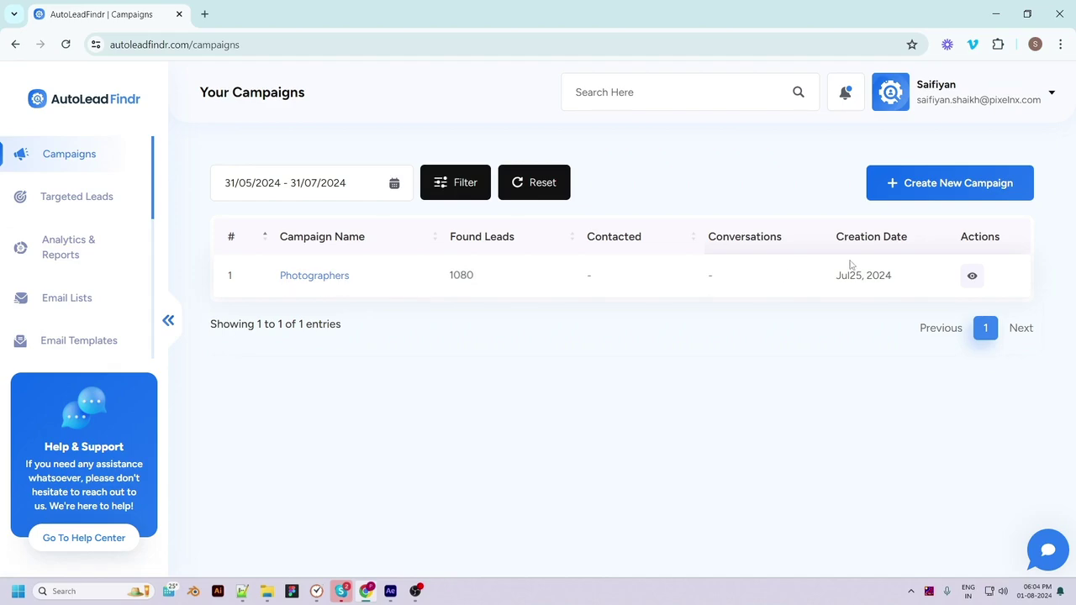
left_click(973, 277)
scroll(516, 464, "down", 2)
scroll(541, 308, "up", 2)
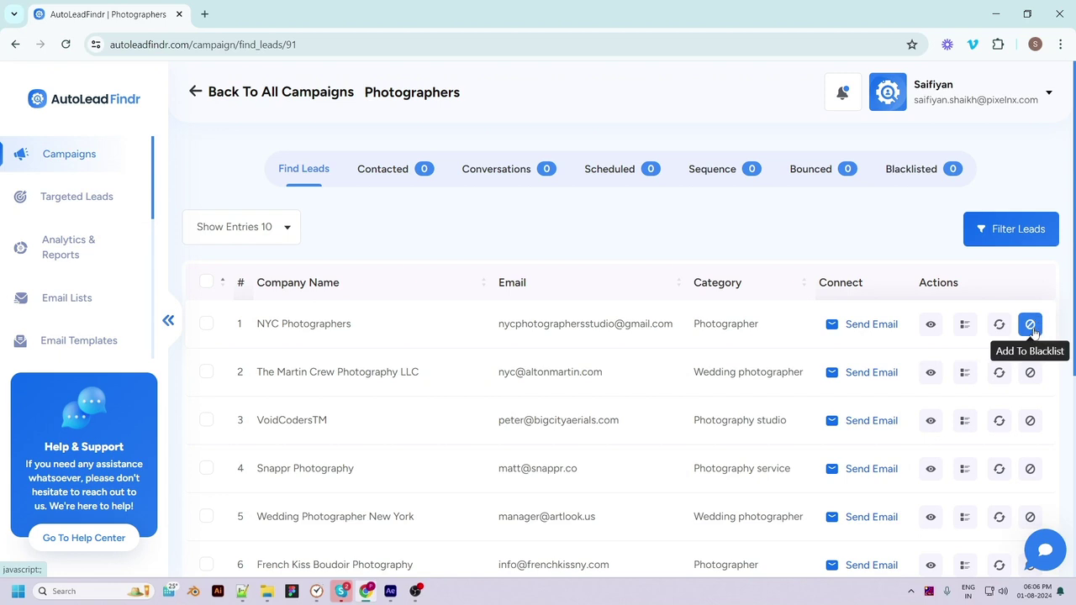
left_click(931, 324)
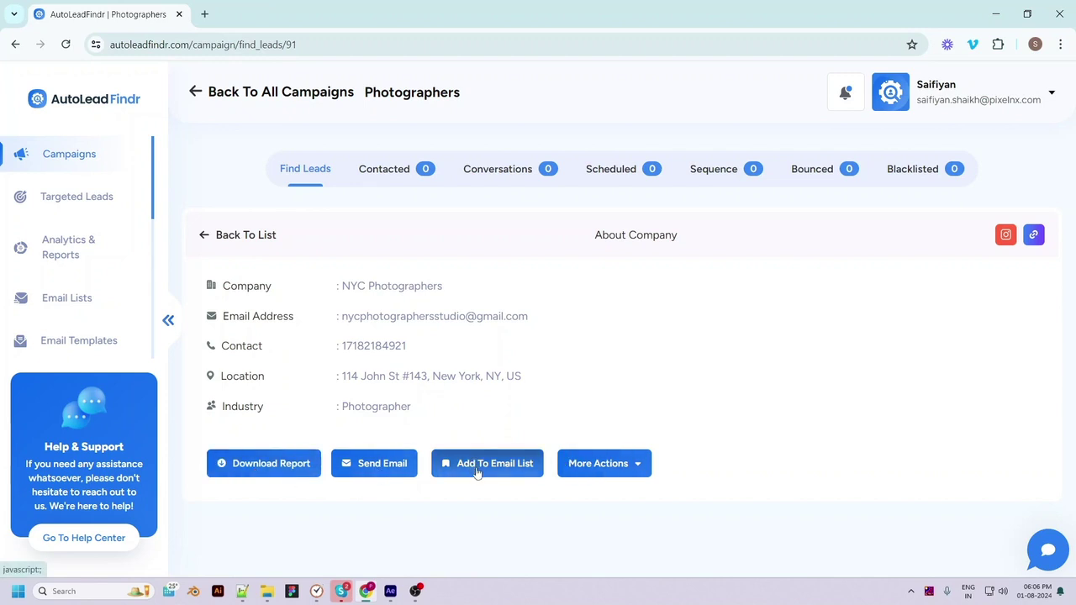
left_click(624, 469)
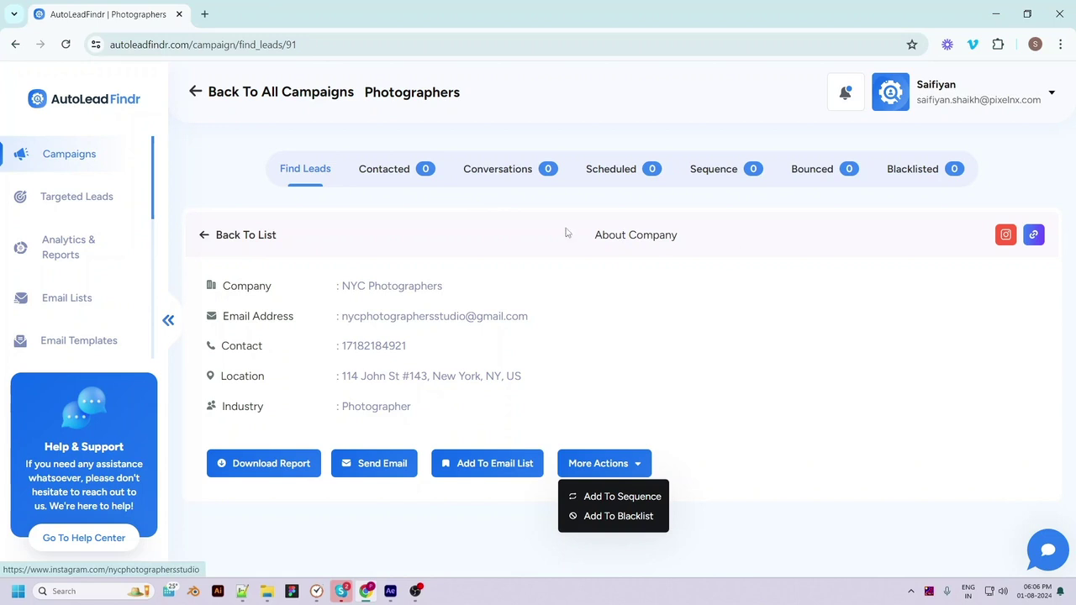
left_click(204, 235)
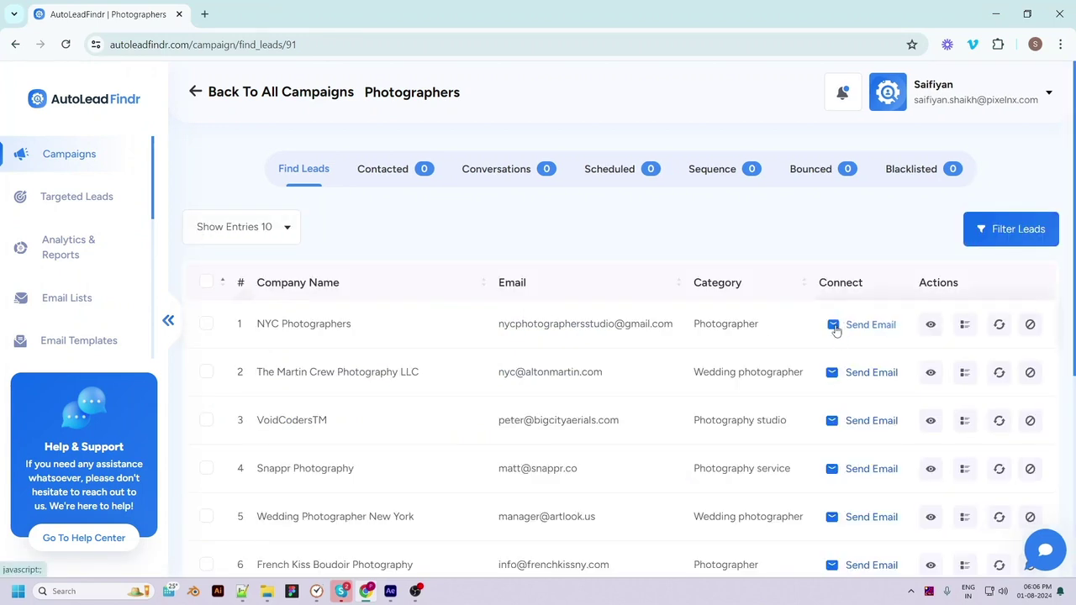
Compose an email to NYC Photographers using the Meeting request 1 template
left_click(836, 328)
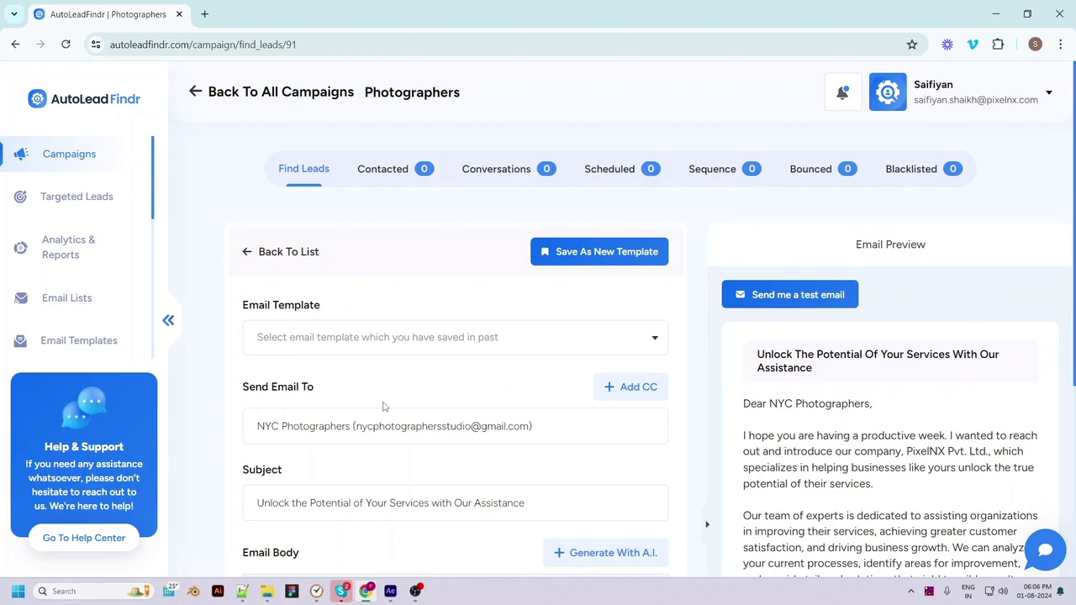
scroll(383, 407, "down", 4)
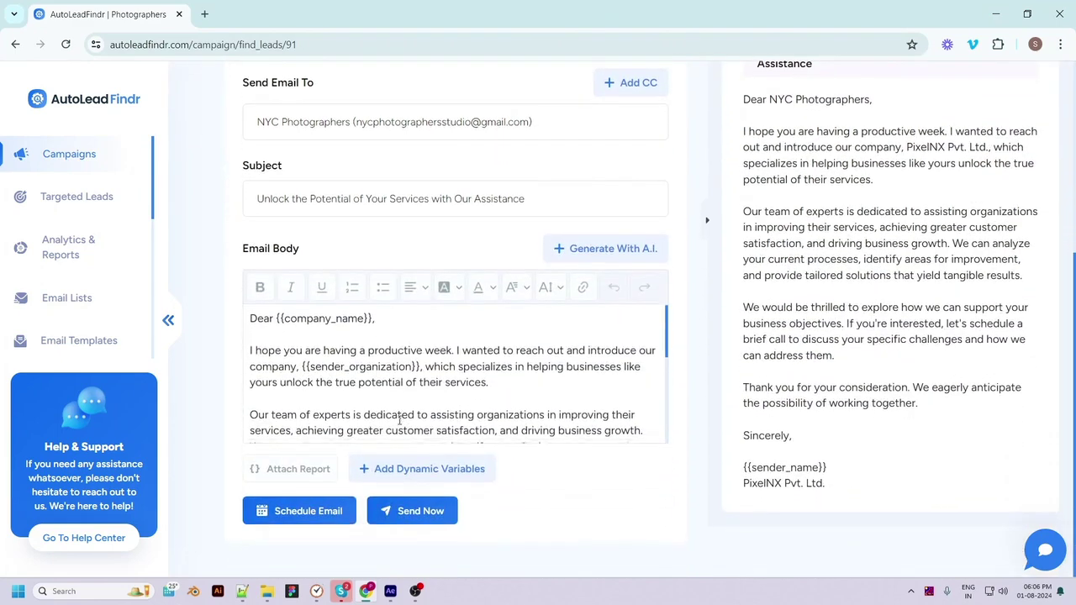
scroll(400, 421, "down", 2)
scroll(399, 423, "up", 2)
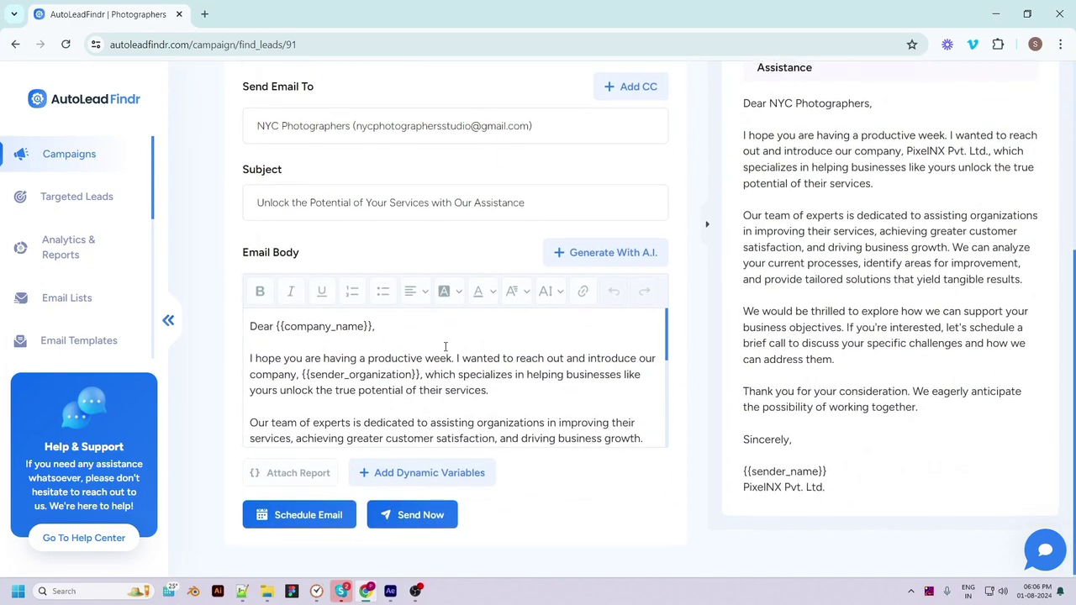
scroll(446, 349, "up", 2)
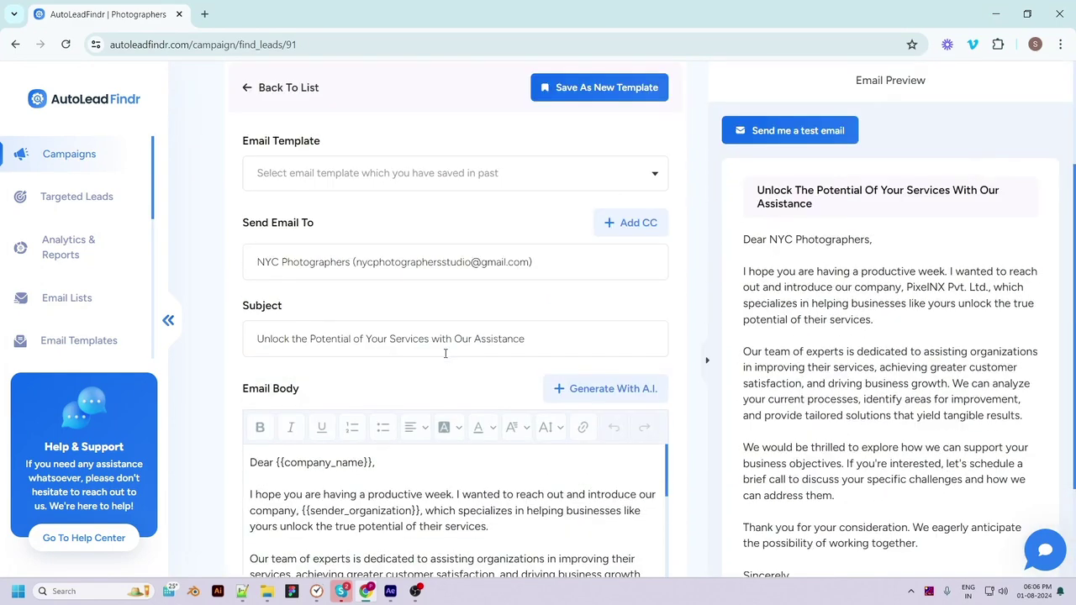
left_click(460, 178)
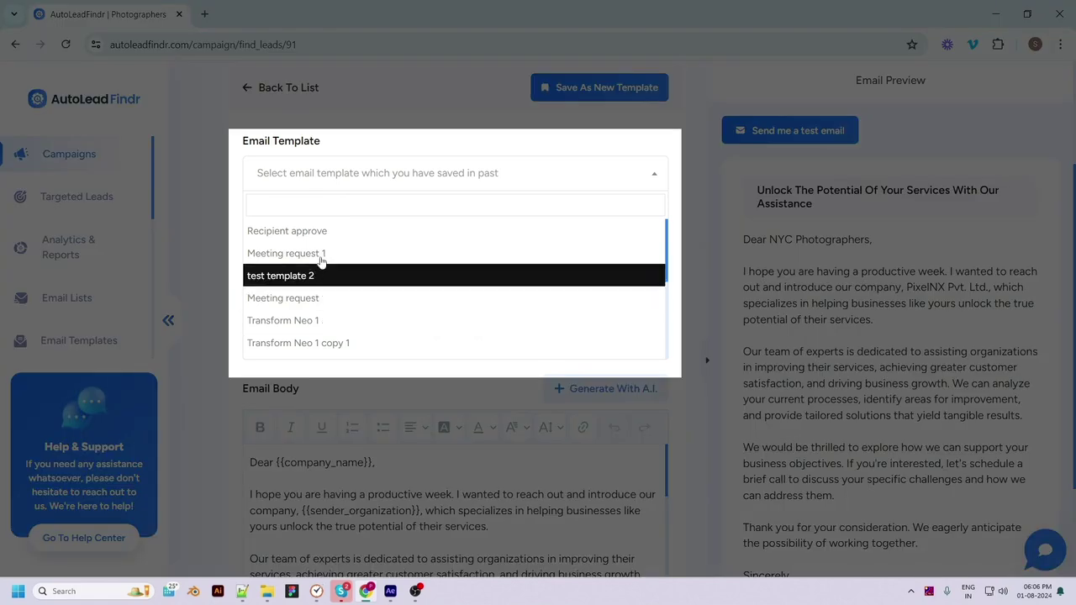
left_click(321, 256)
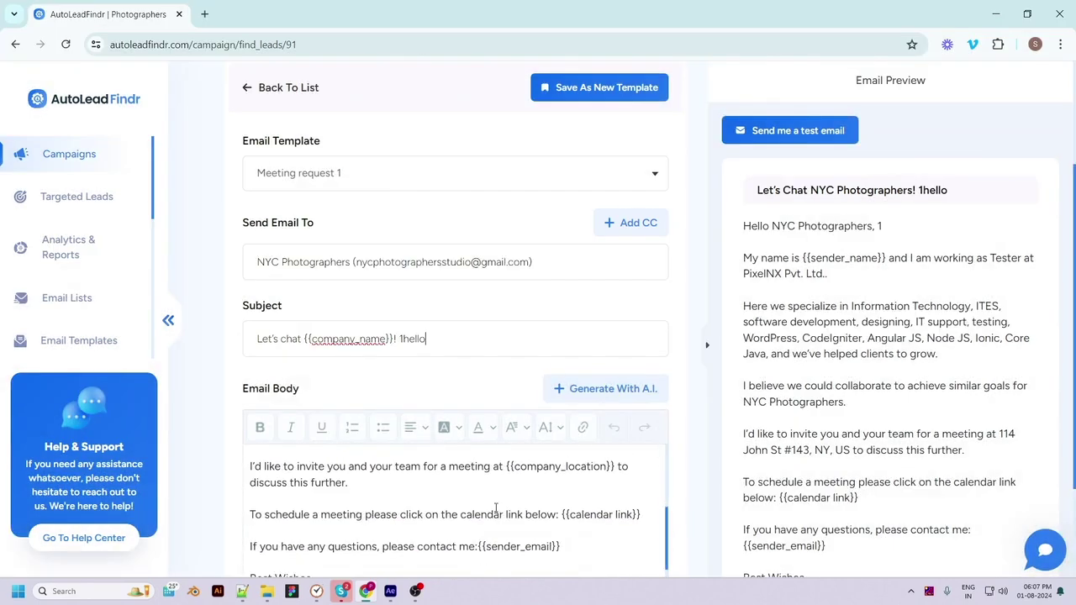
Trim the end of the email body's first line and the sender organisation placeholder
scroll(497, 508, "down", 2)
scroll(497, 374, "up", 2)
left_click(503, 356)
key("BackSpace")
key("BackSpace")
key("BackSpace")
key("BackSpace")
key("BackSpace")
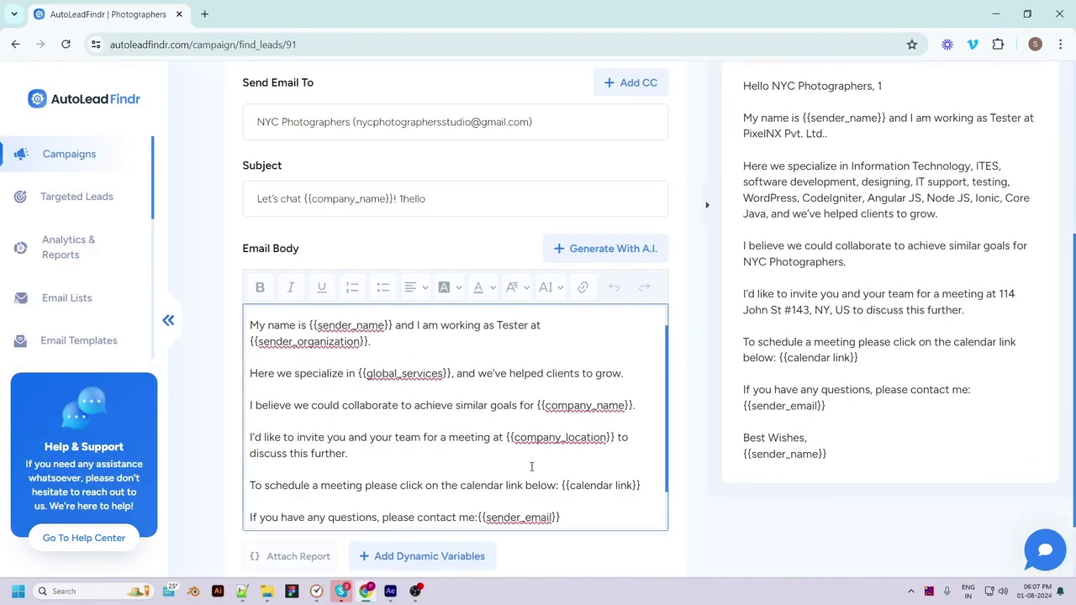
key("BackSpace")
key("BackSpace")
key("BackSpace")
key("BackSpace")
key("BackSpace")
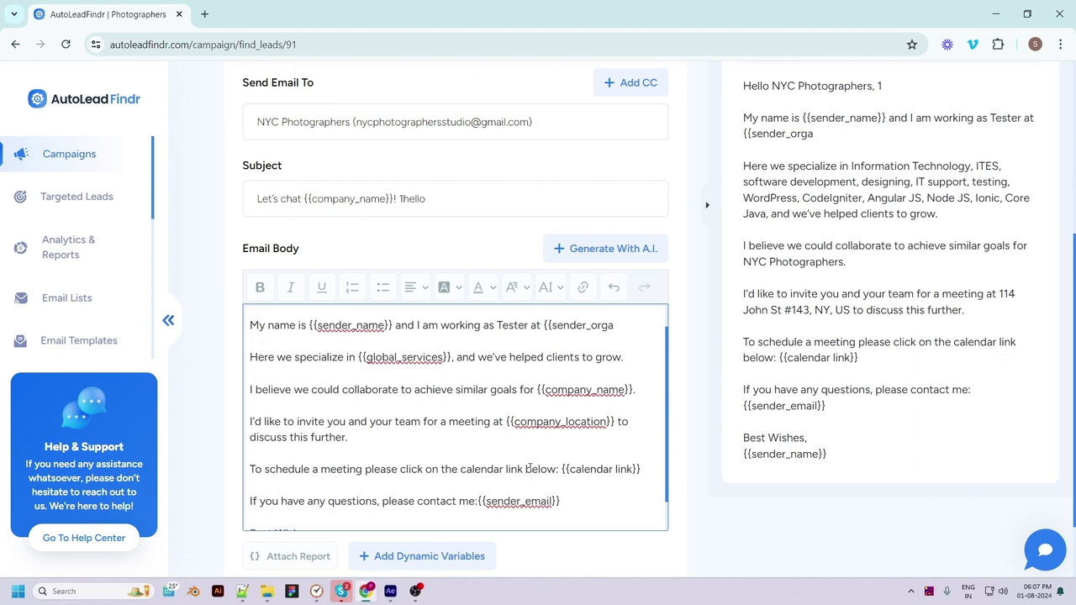
Generate an A.I. Meeting request 1 body signed 'Best regards, PixelNX Pvt. Ltd.' and review it
left_click(580, 251)
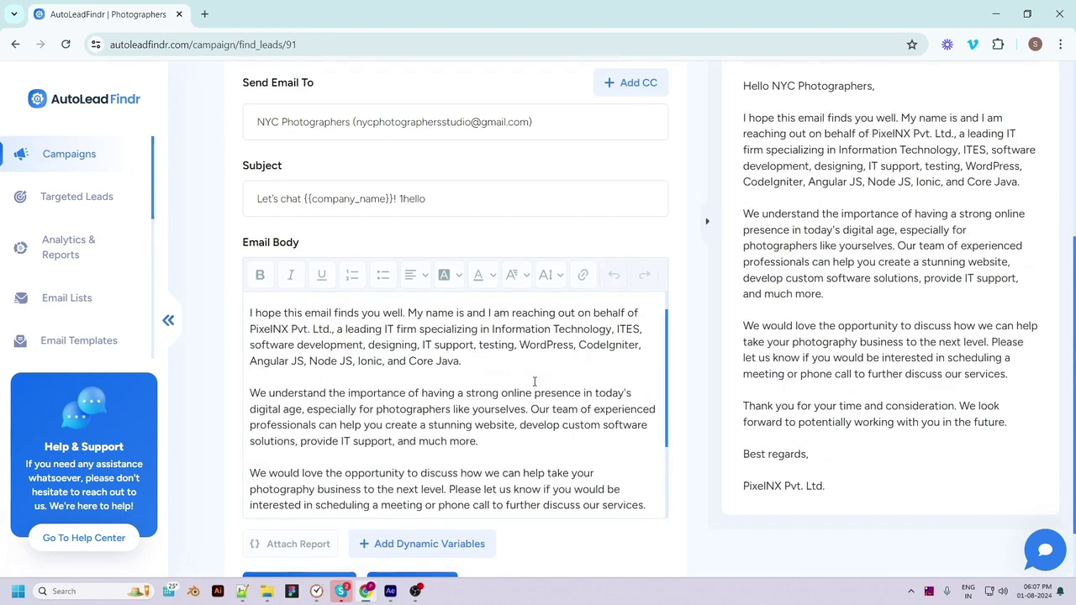
scroll(483, 437, "up", 1)
scroll(477, 454, "up", 1)
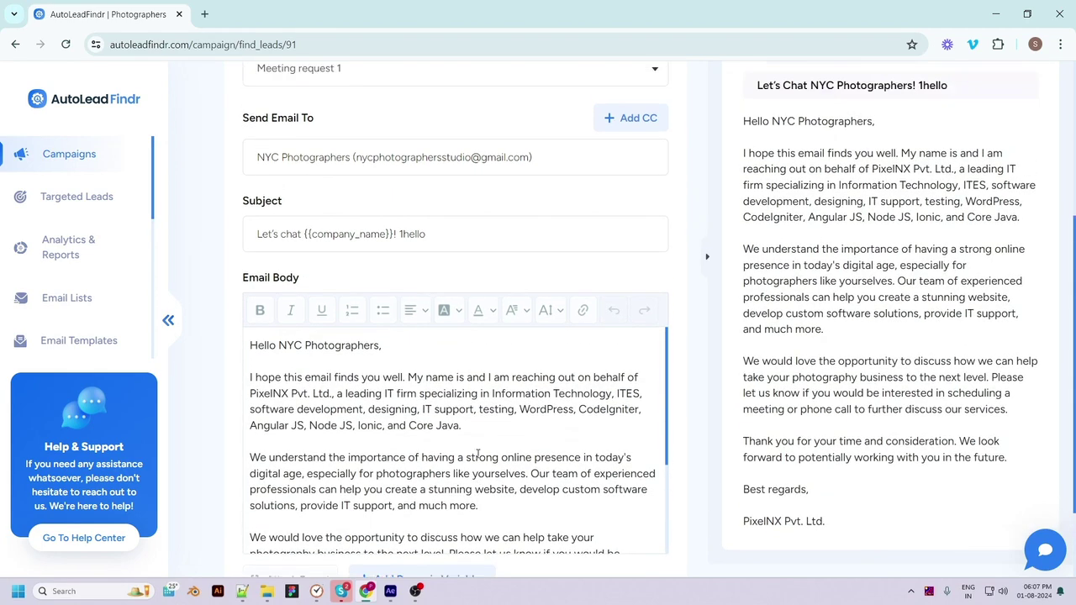
scroll(480, 445, "down", 2)
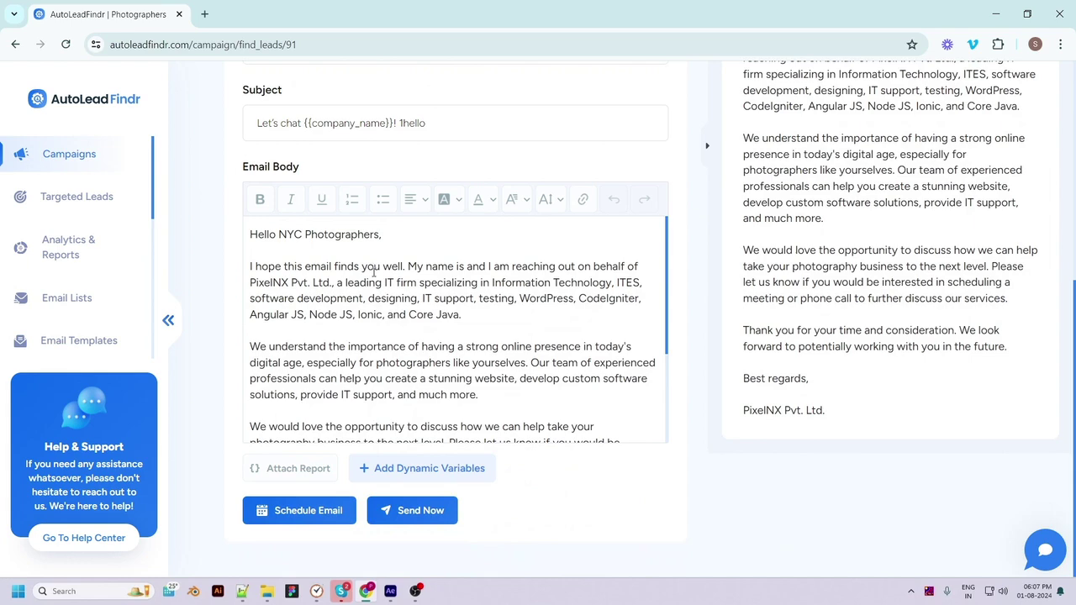
scroll(370, 277, "down", 2)
scroll(367, 285, "up", 1)
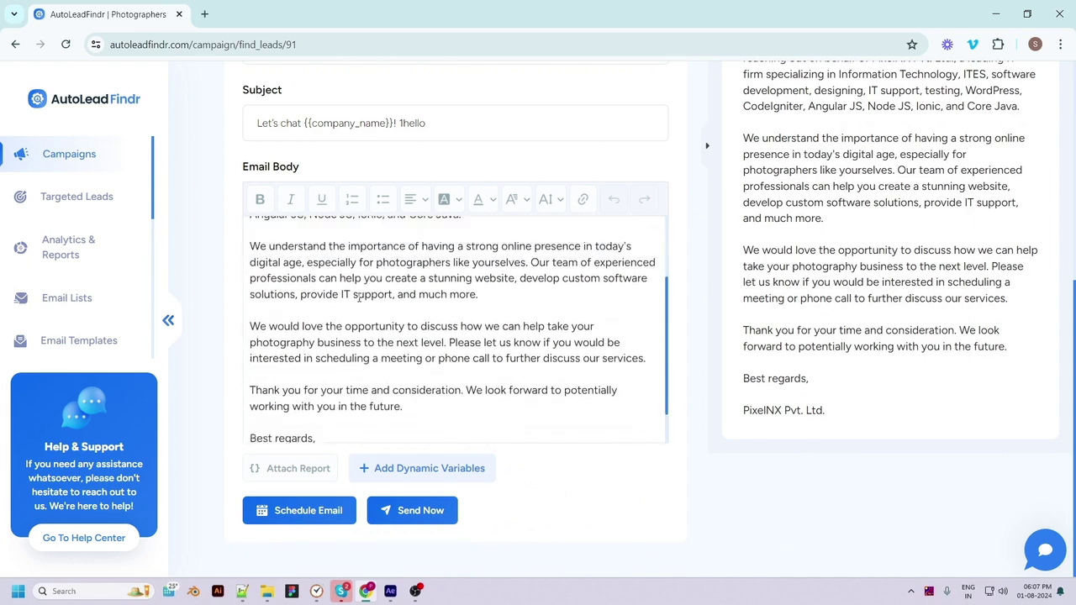
scroll(362, 300, "up", 2)
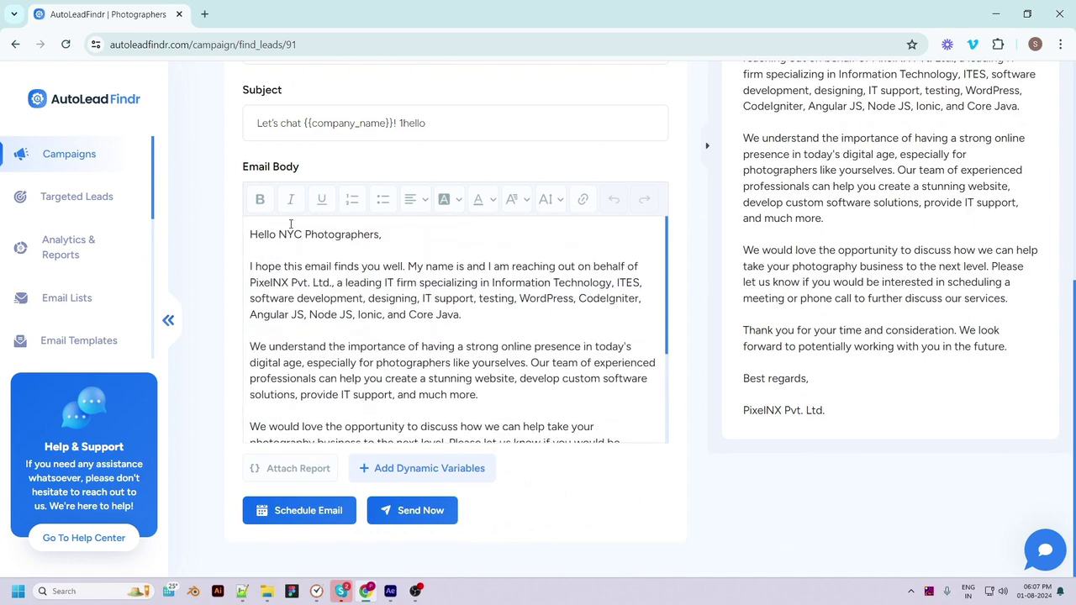
scroll(363, 409, "down", 2)
scroll(360, 411, "up", 1)
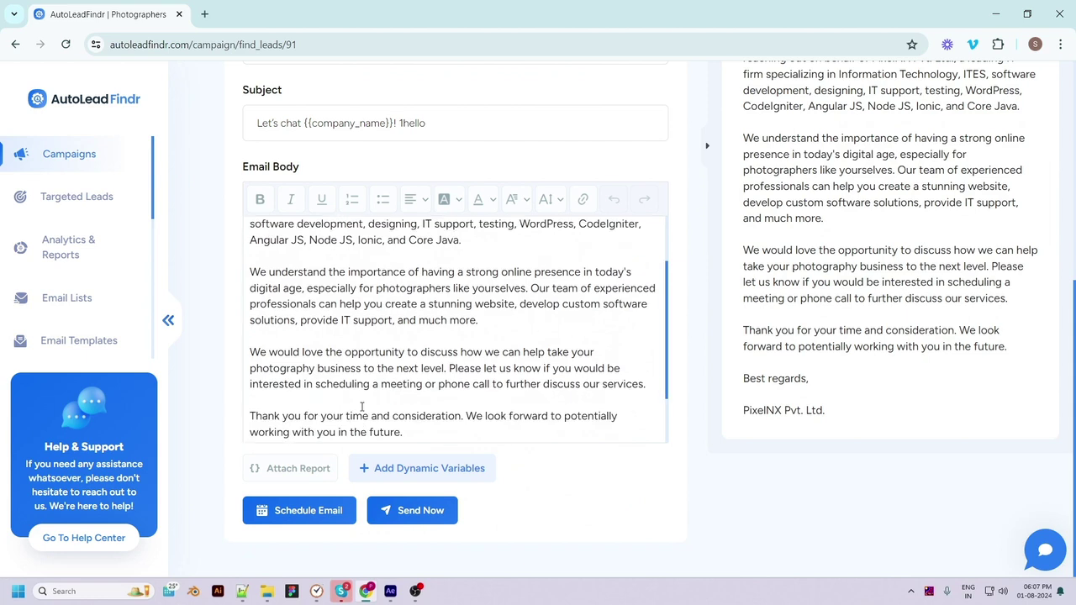
scroll(352, 433, "down", 1)
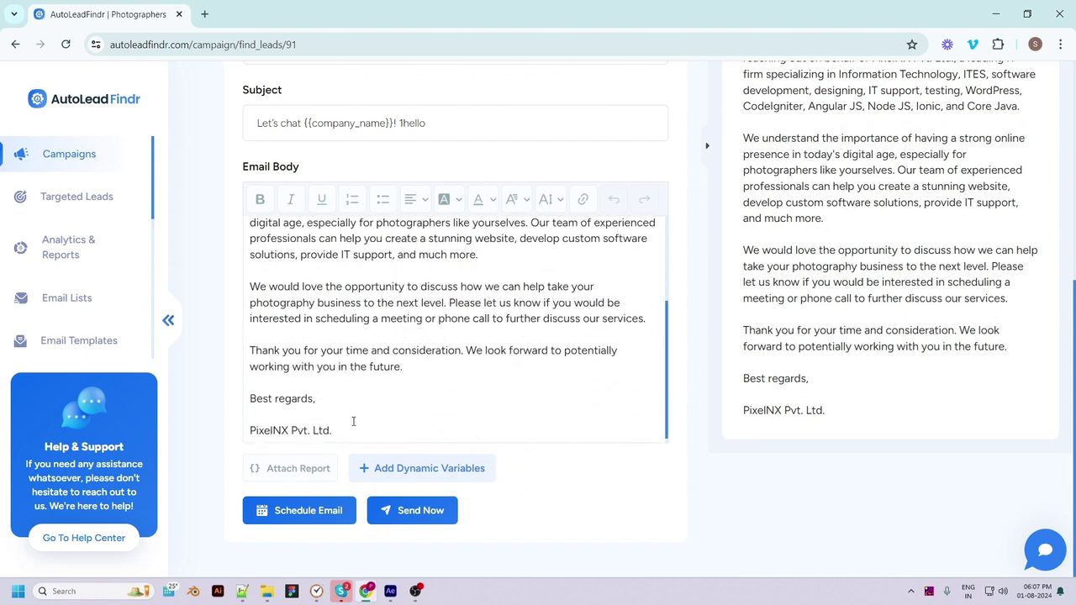
scroll(355, 421, "down", 1)
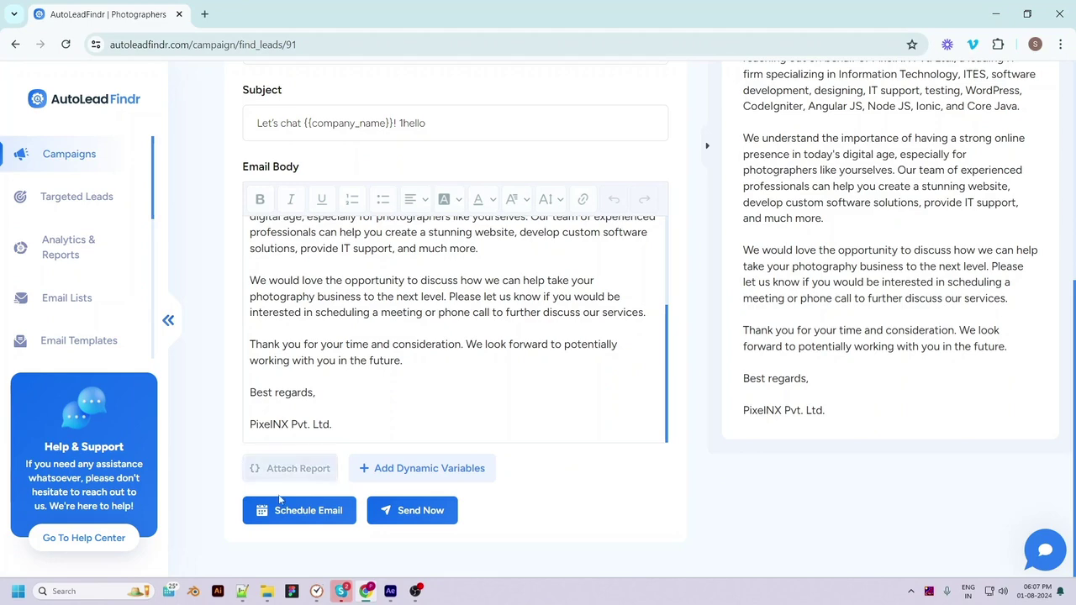
Check the Custom File attachment option without attaching anything, then insert {{company_name}} into the body
left_click(296, 468)
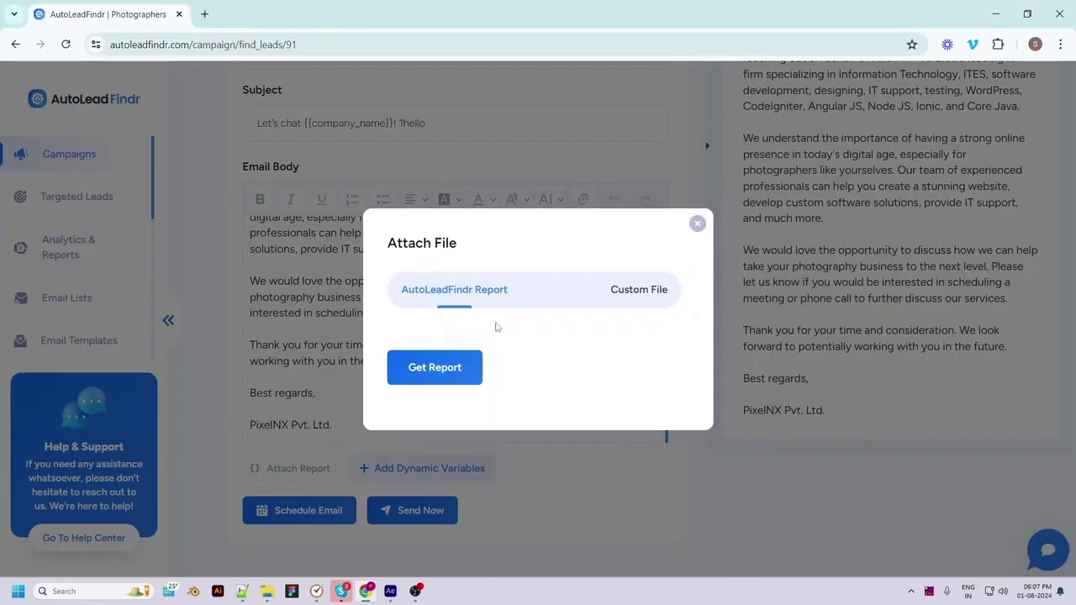
left_click(618, 299)
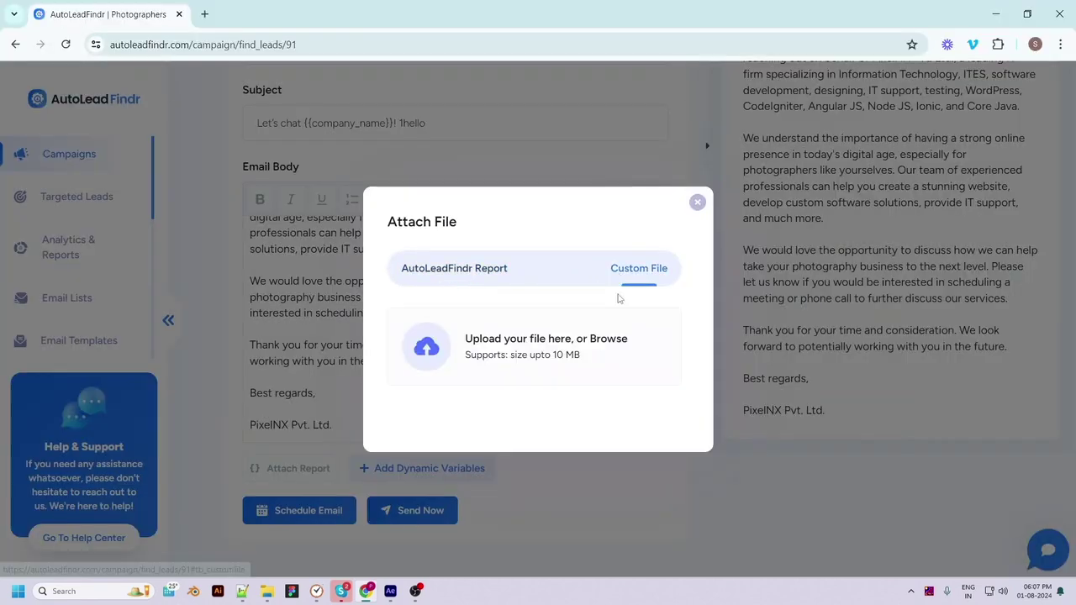
left_click(697, 201)
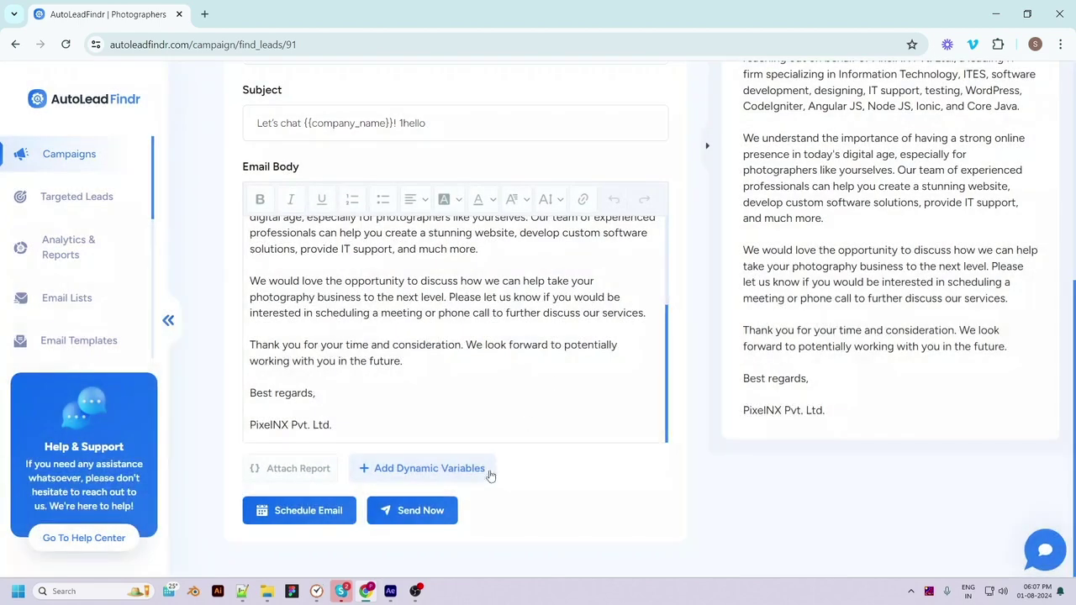
left_click(446, 469)
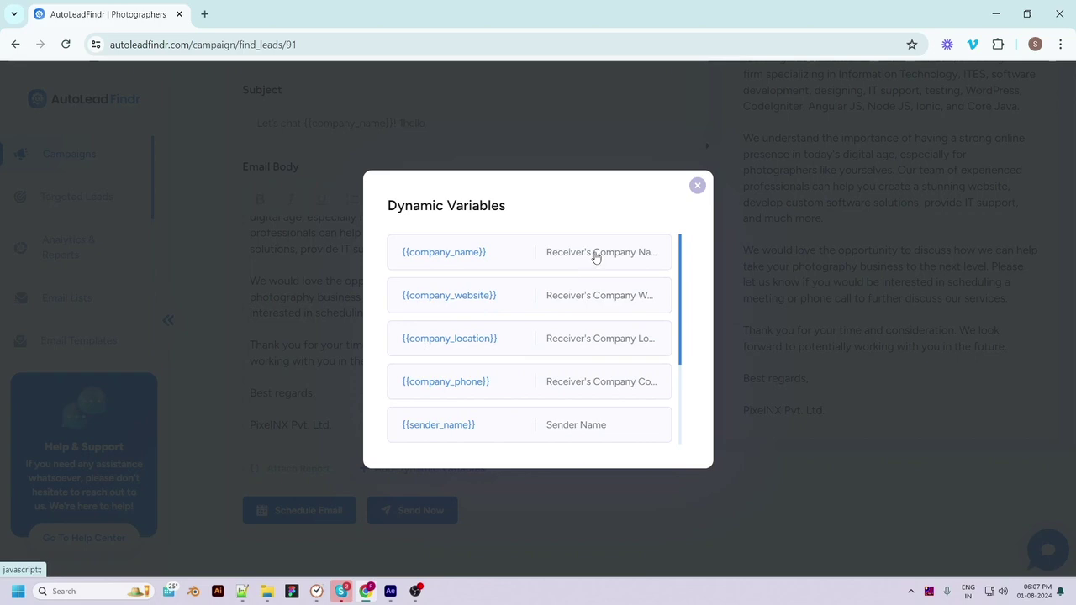
left_click(535, 257)
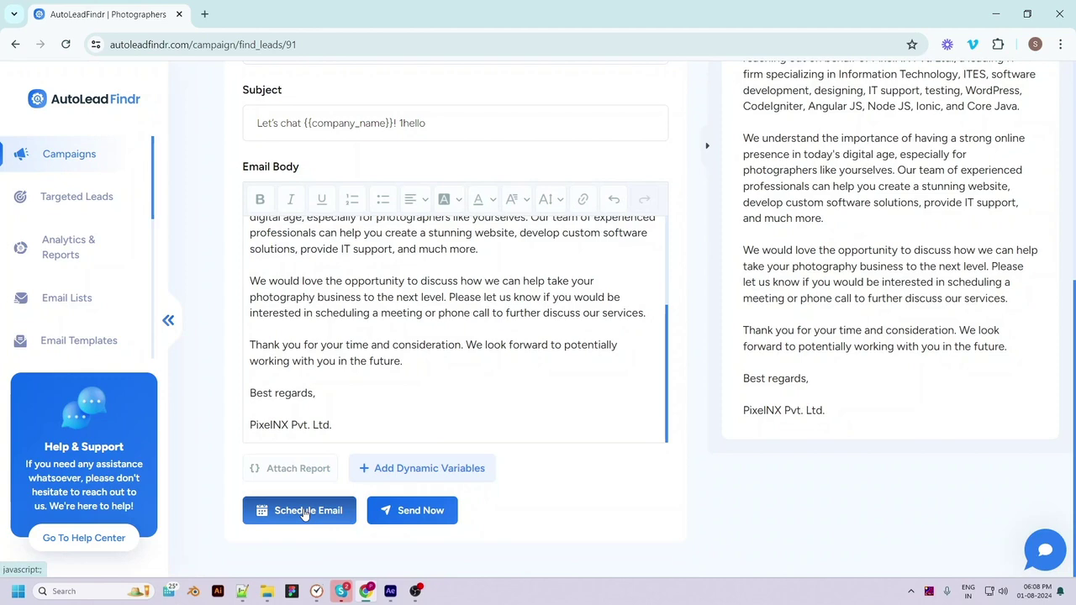
Open the email scheduling options and choose the (UTC+05:45) Kathmandu time zone
left_click(433, 523)
scroll(795, 406, "up", 2)
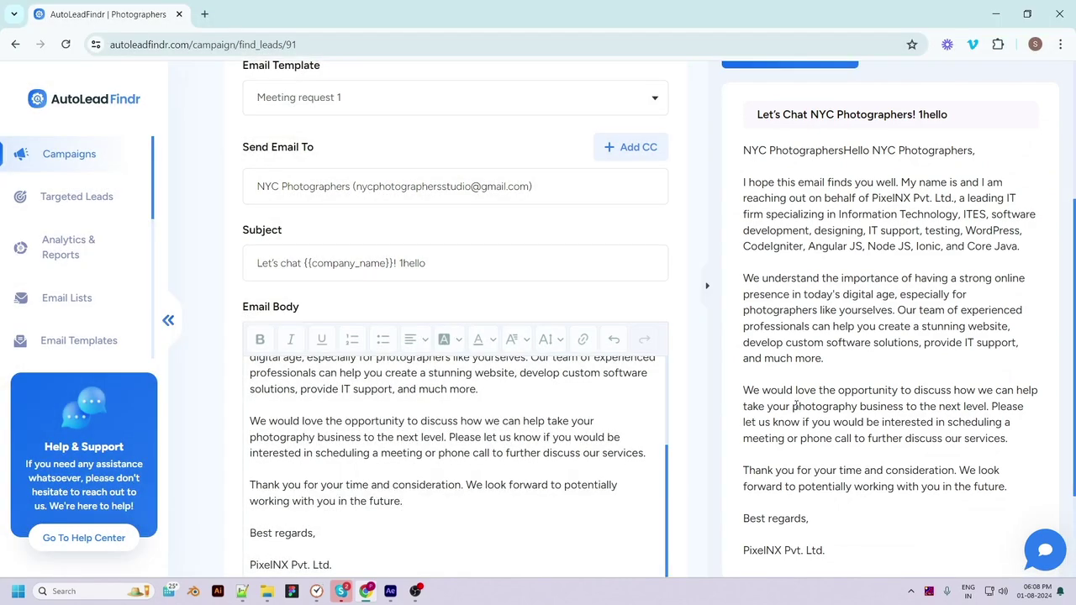
scroll(827, 434, "up", 3)
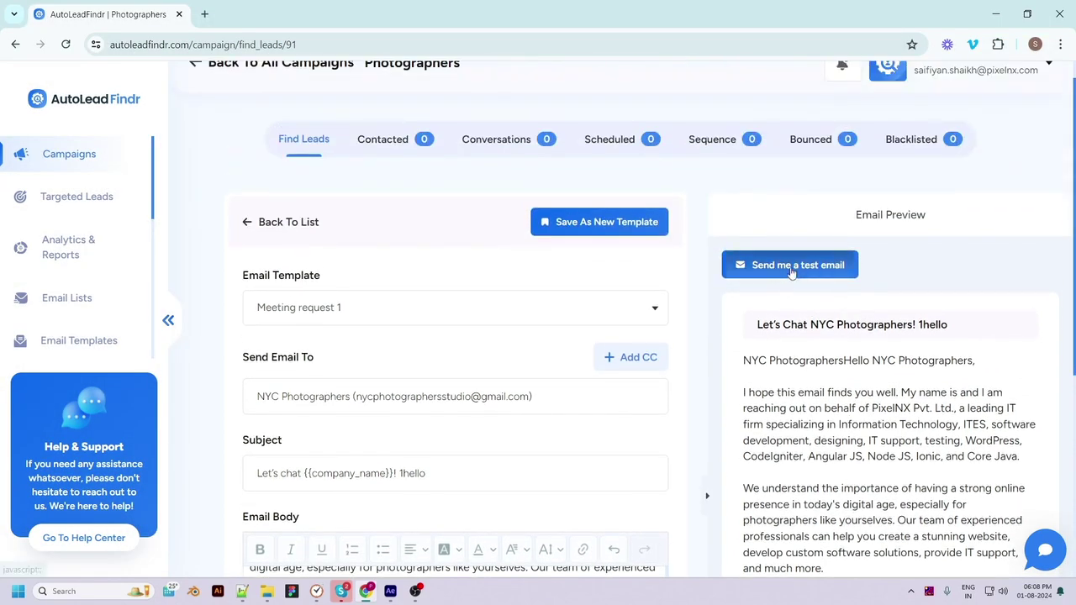
scroll(595, 526, "down", 4)
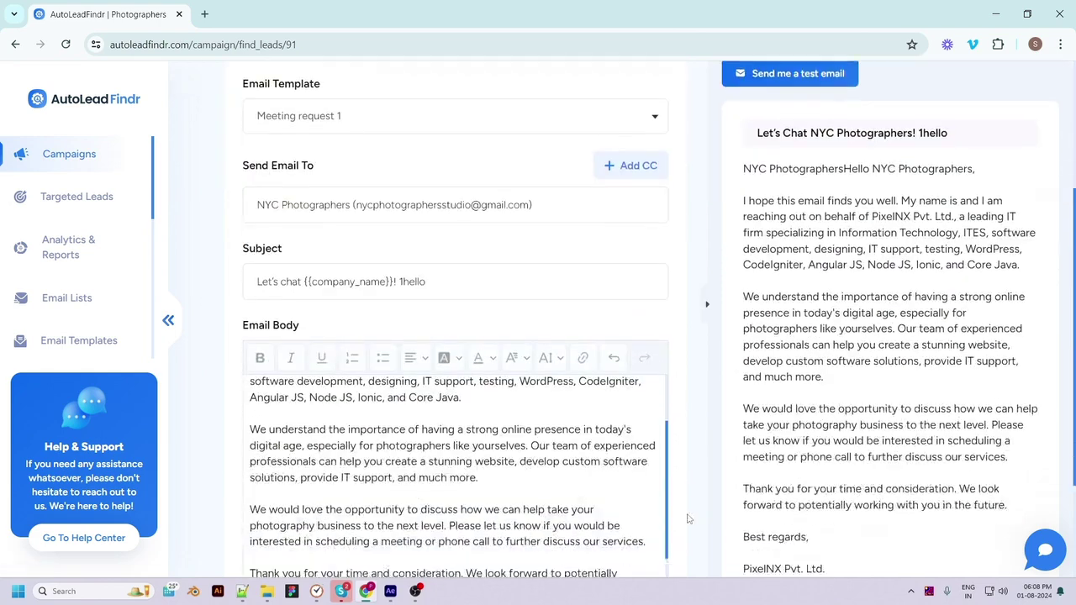
left_click(305, 512)
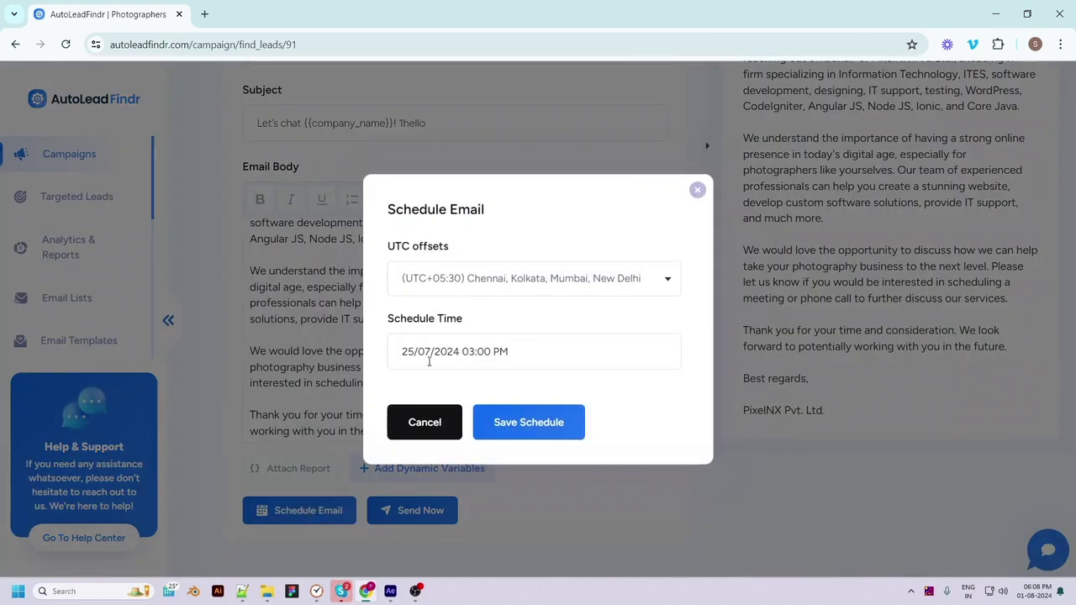
left_click(485, 283)
left_click(471, 426)
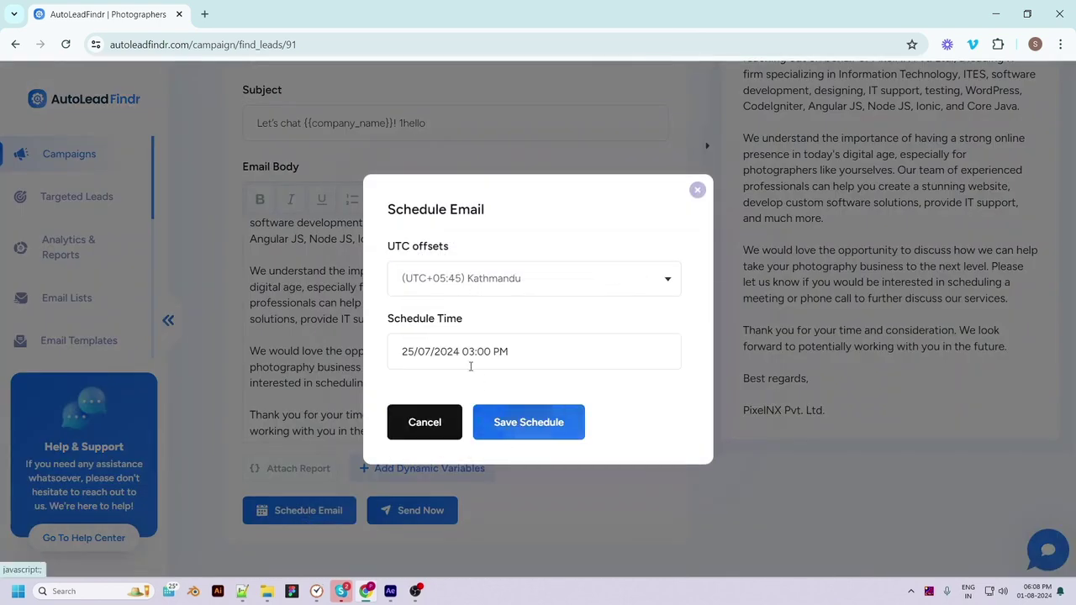
Set the send time to 26/07/2024 8:40 PM, apply it, and save the schedule
left_click(468, 359)
left_click(517, 485)
left_click(444, 545)
left_click(435, 491)
left_click(487, 546)
left_click(471, 484)
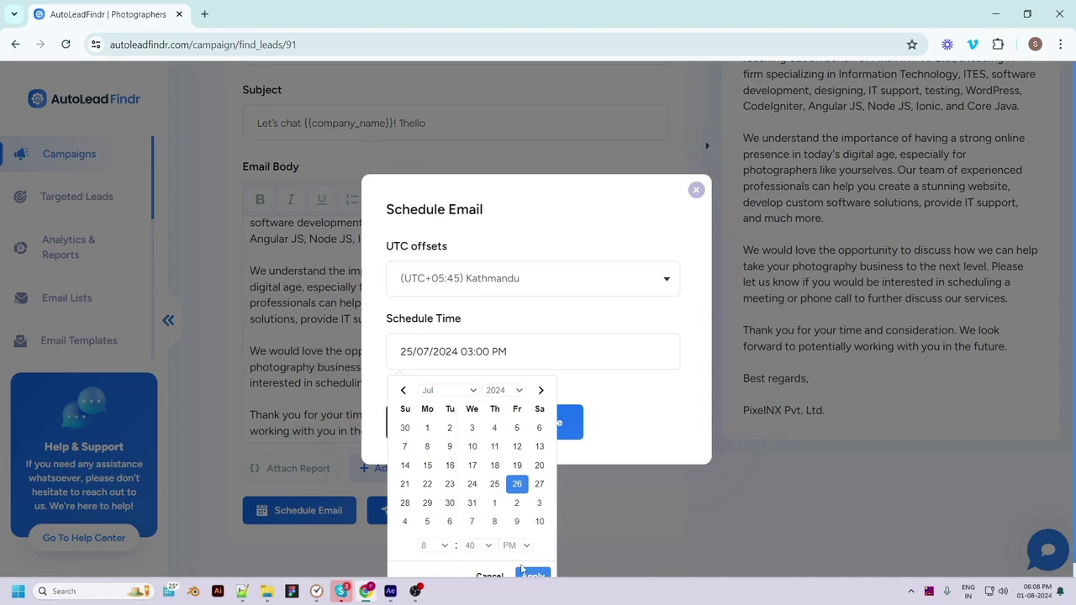
left_click(533, 561)
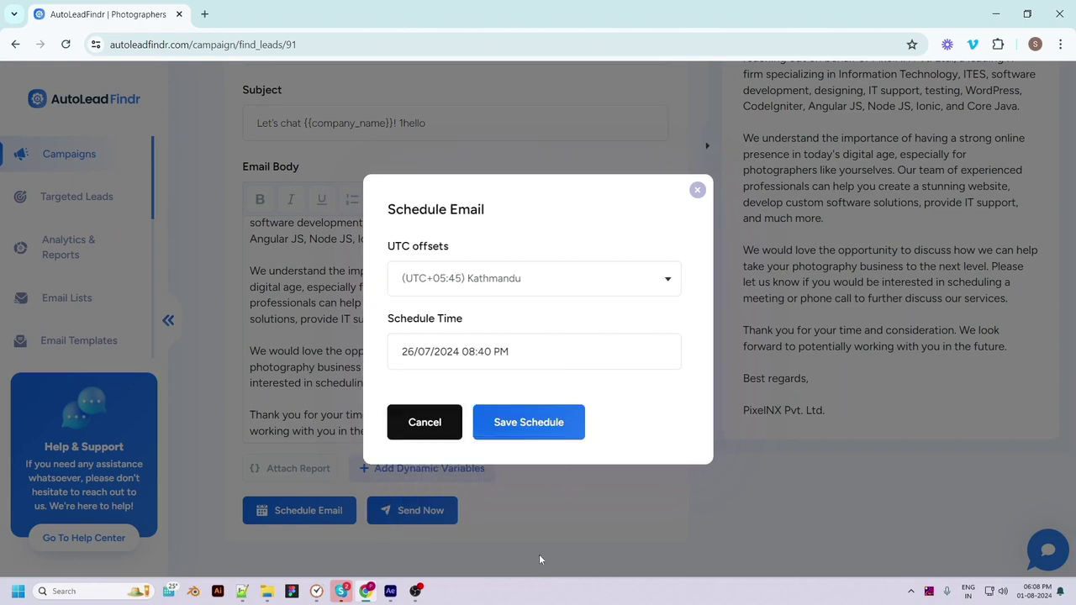
left_click(518, 424)
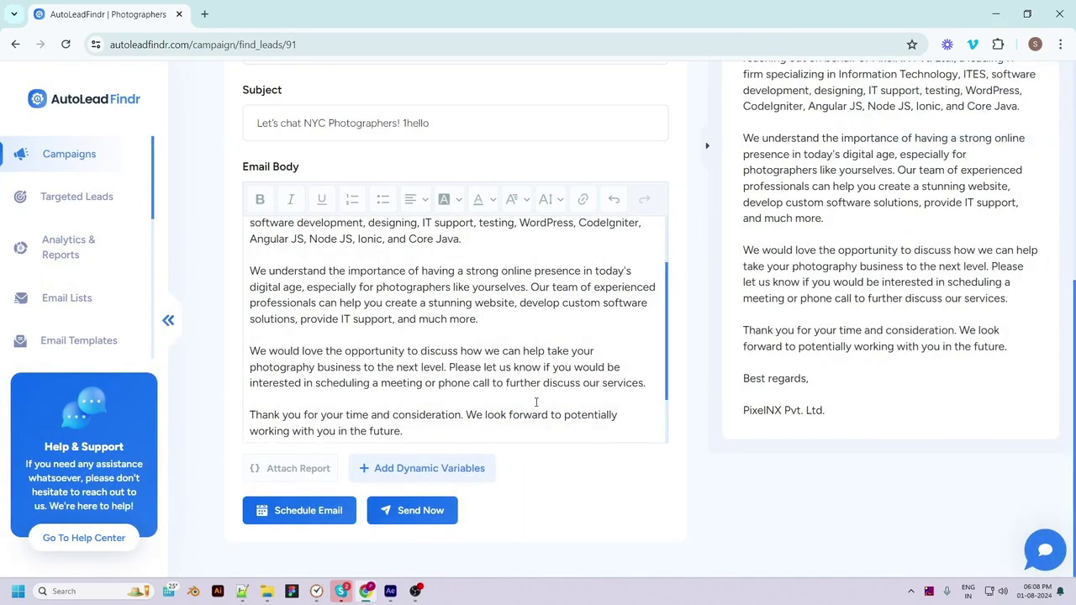
scroll(532, 423, "up", 5)
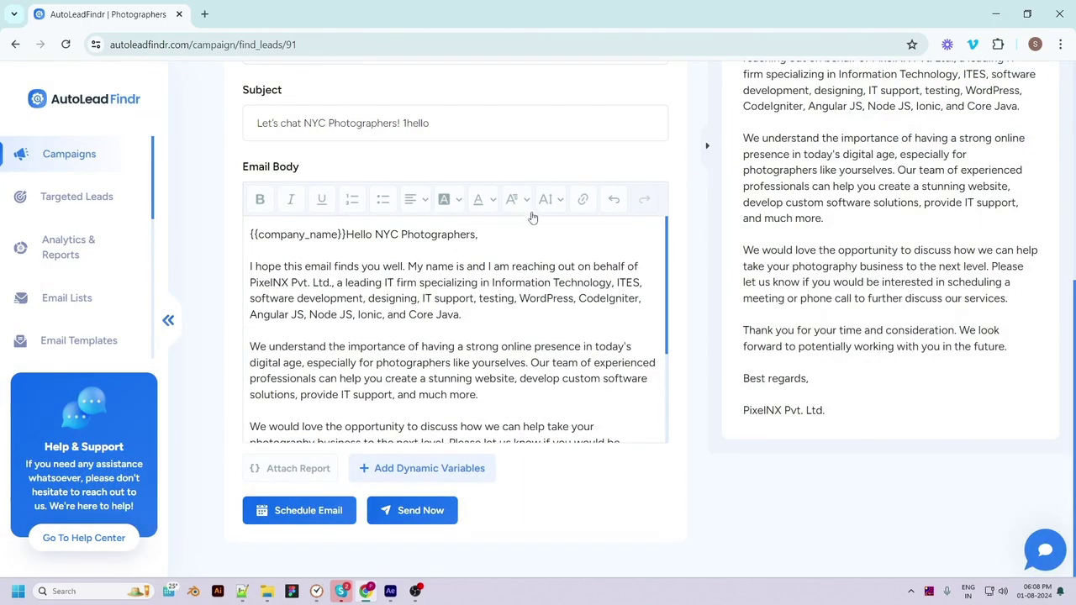
scroll(633, 179, "up", 3)
scroll(633, 179, "up", 2)
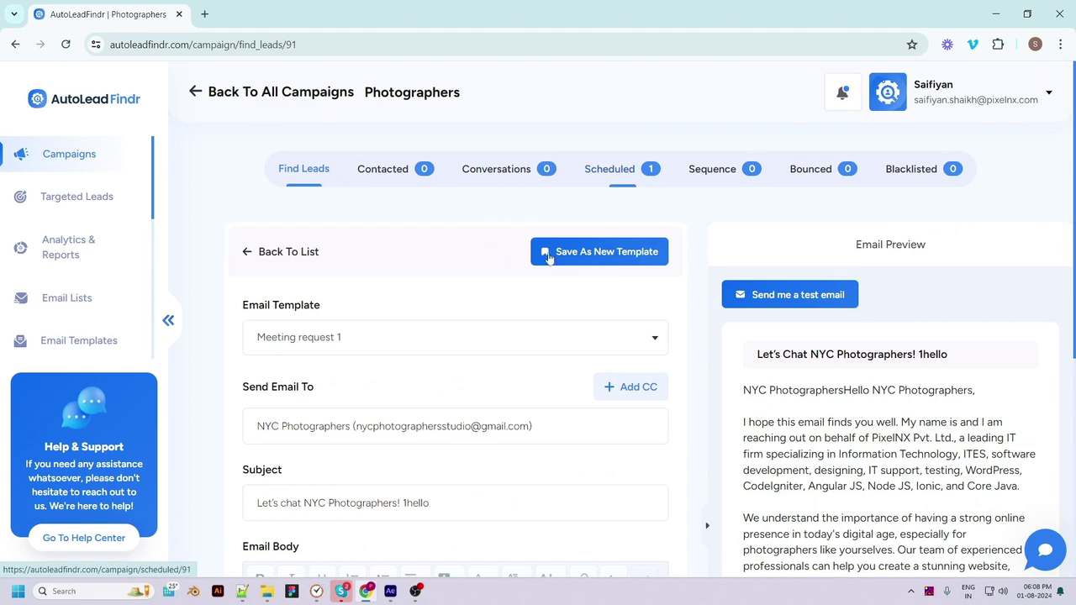
scroll(505, 319, "down", 1)
scroll(500, 362, "down", 5)
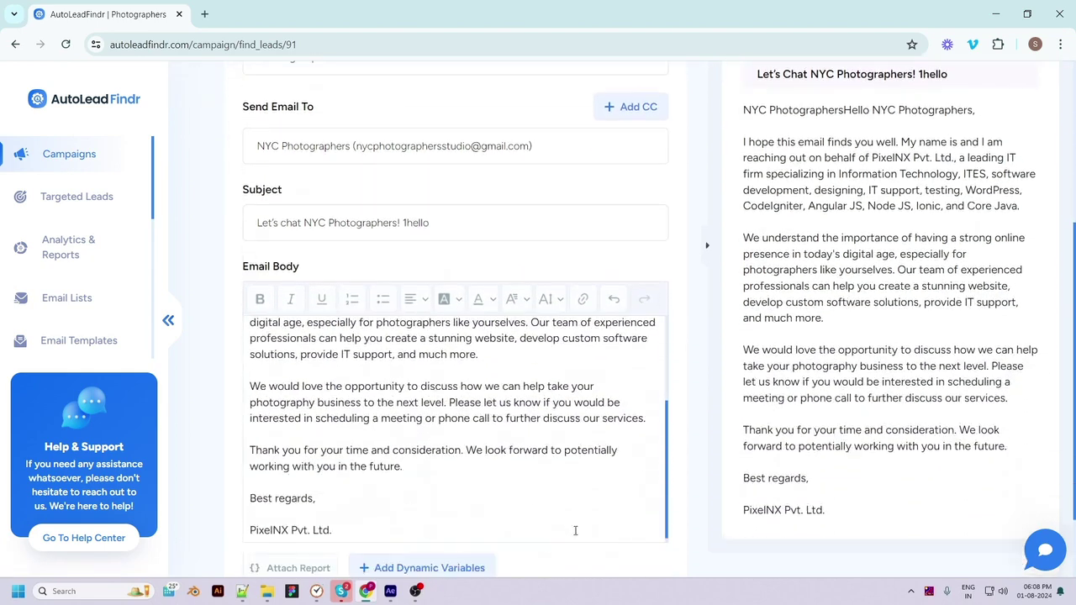
scroll(709, 462, "down", 1)
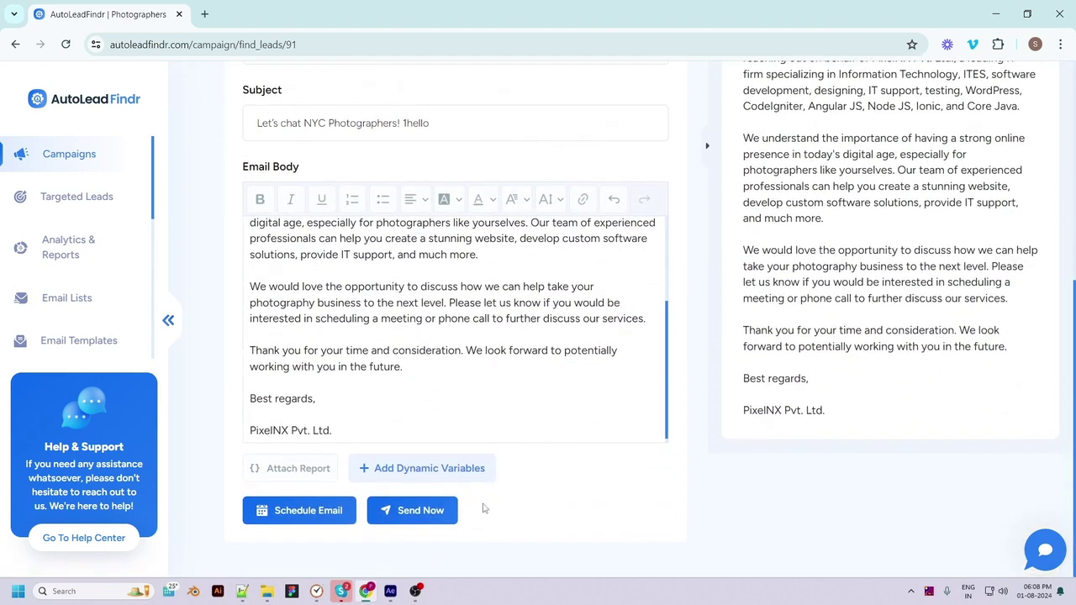
Send the NYC Photographers outreach email now and view the Contacted leads list
left_click(405, 514)
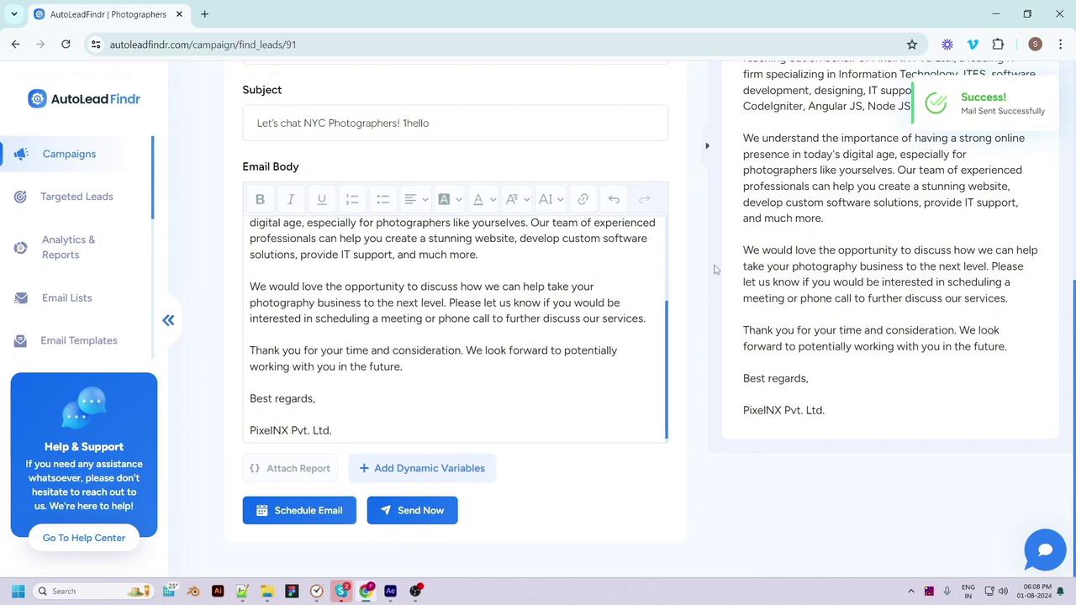
scroll(714, 269, "up", 5)
left_click(385, 139)
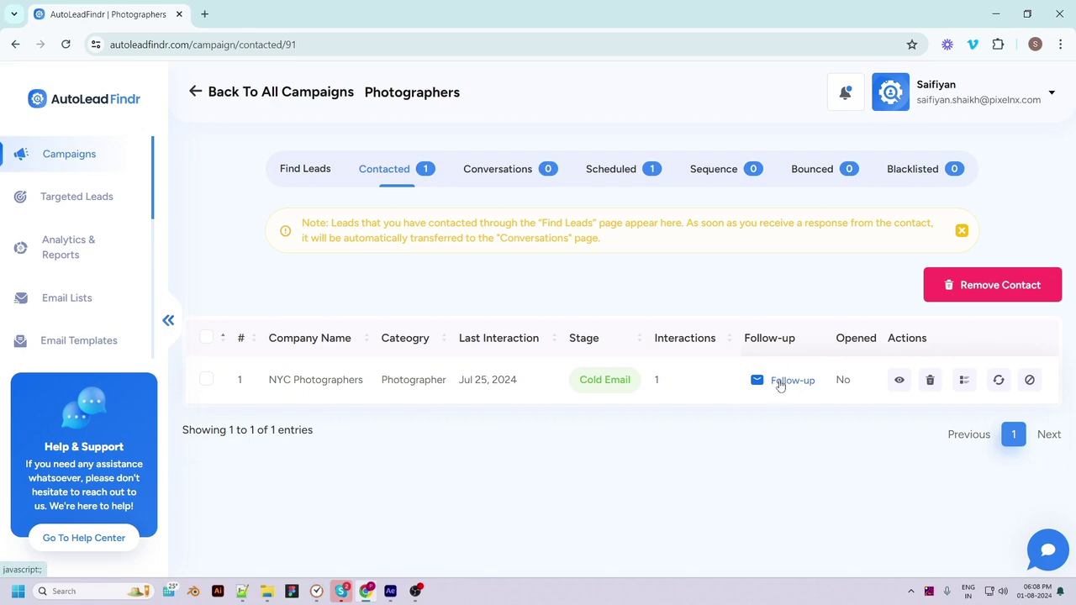
Review the NYC Photographers thread, then start a follow-up from the carwahing copy 1 template
left_click(899, 381)
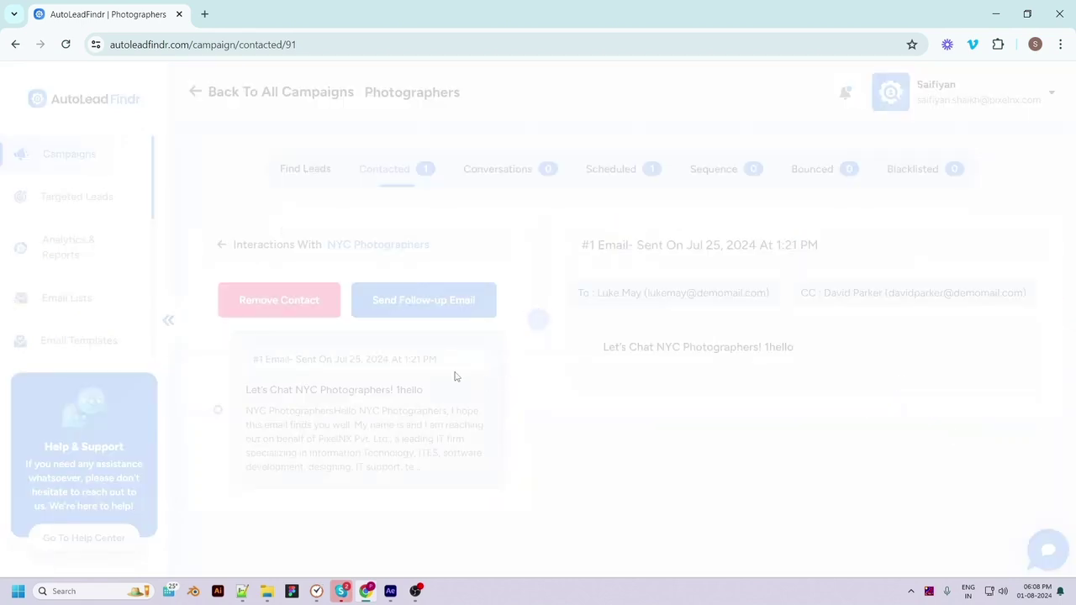
left_click(222, 244)
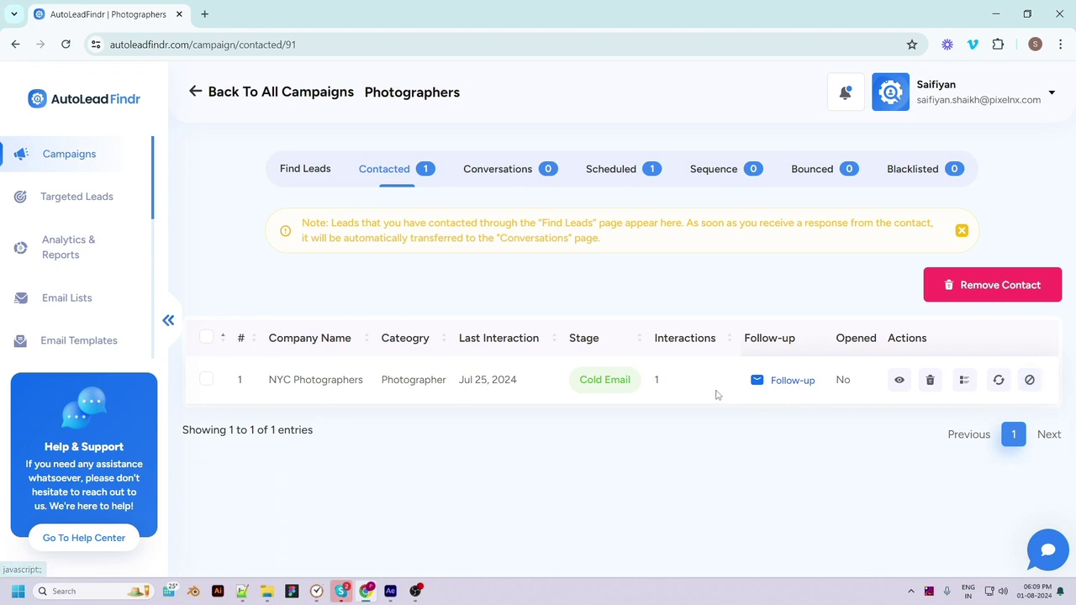
left_click(758, 383)
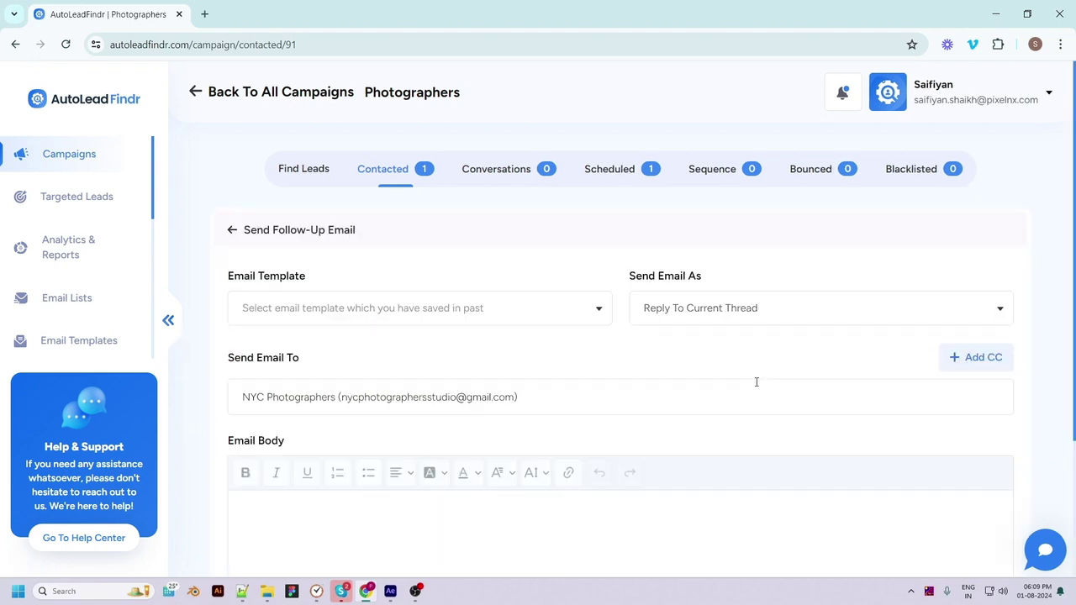
left_click(400, 311)
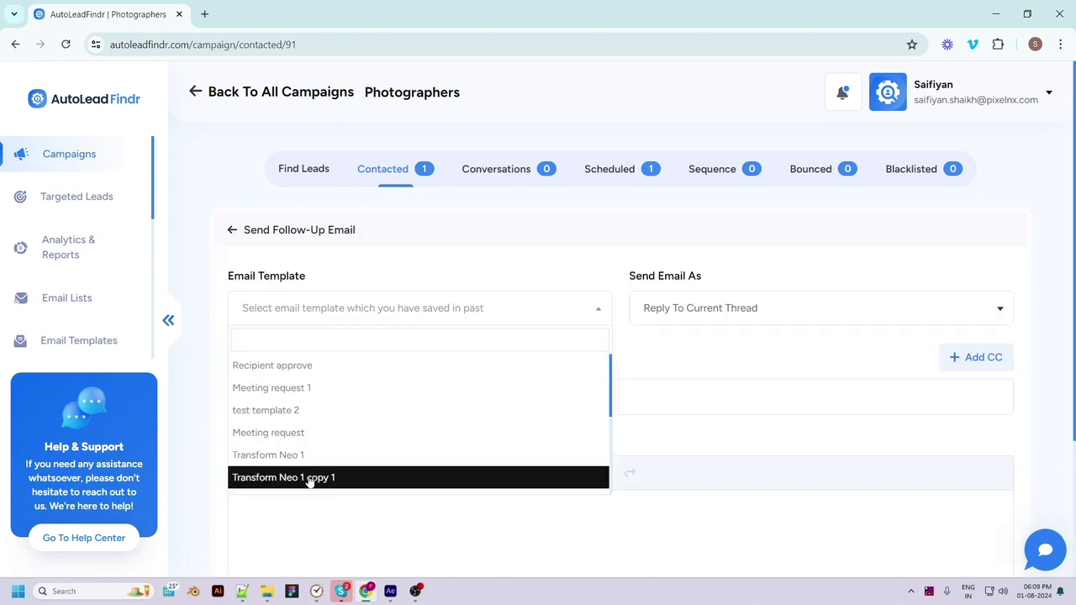
scroll(362, 454, "down", 3)
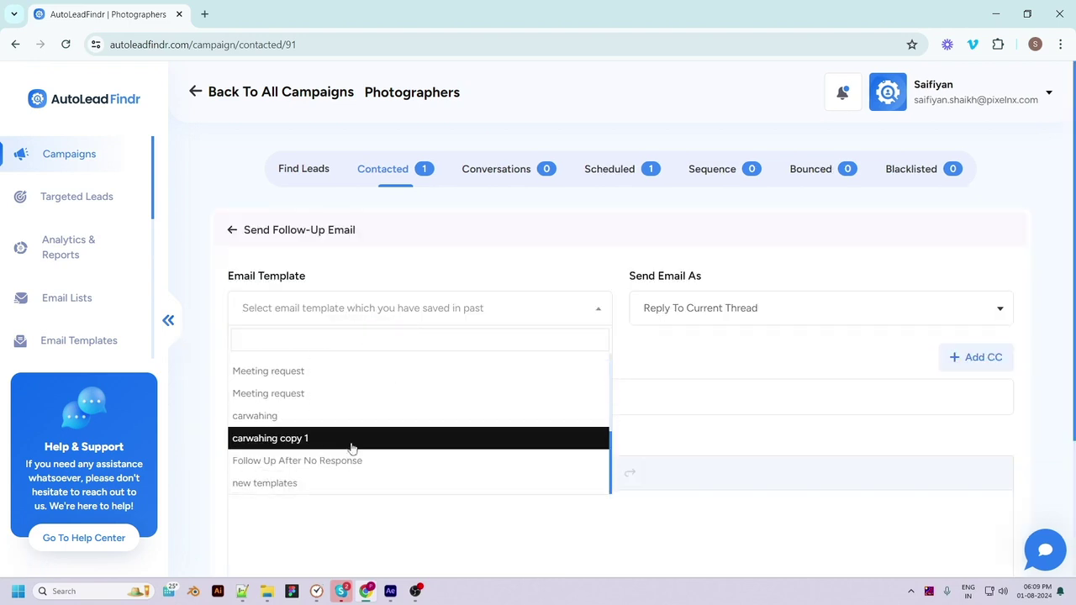
left_click(307, 444)
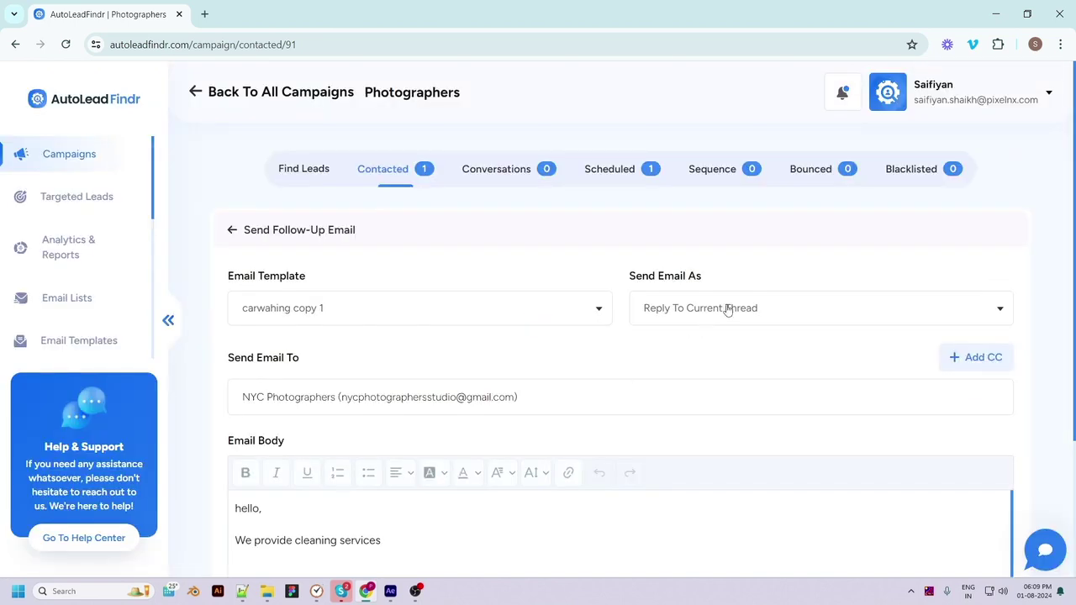
Keep Reply To Current Thread, add a 'good day!' line, and send the follow-up
left_click(728, 309)
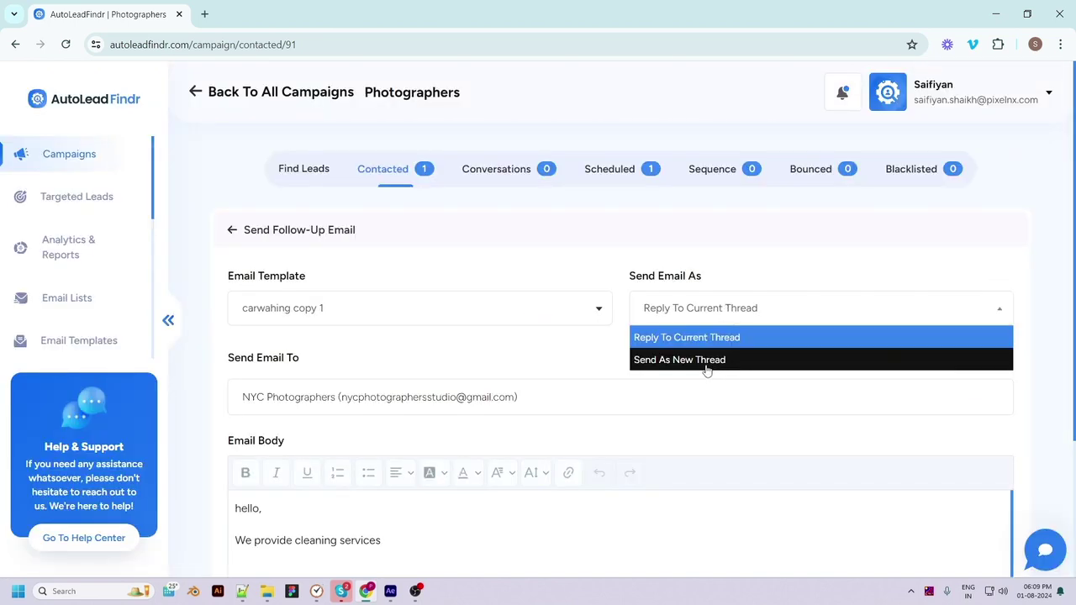
left_click(751, 339)
scroll(655, 440, "down", 1)
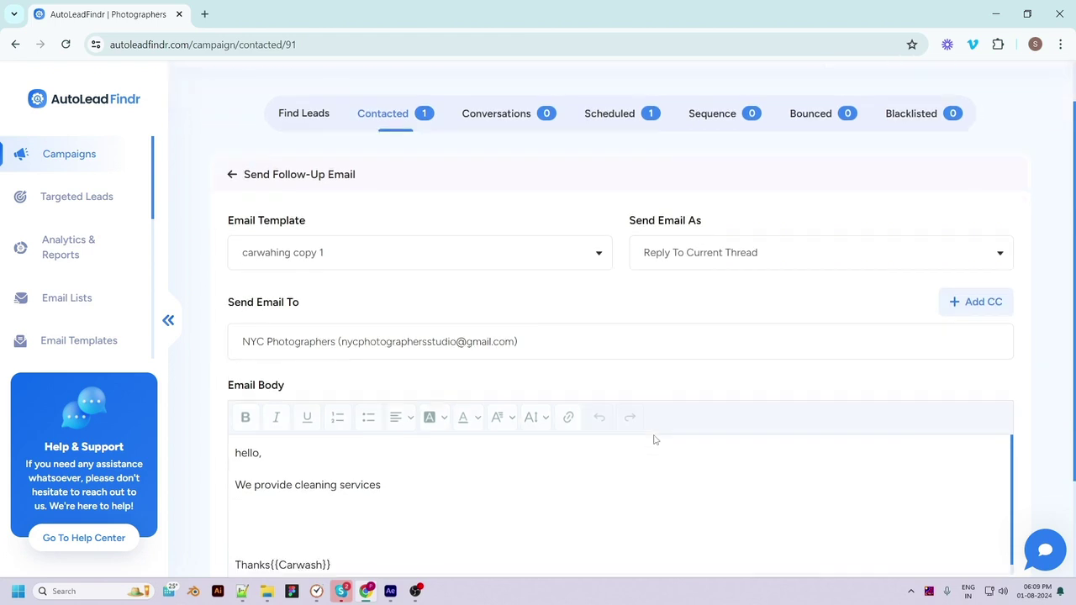
scroll(655, 440, "down", 2)
left_click(337, 387)
type("good day!")
scroll(833, 465, "down", 1)
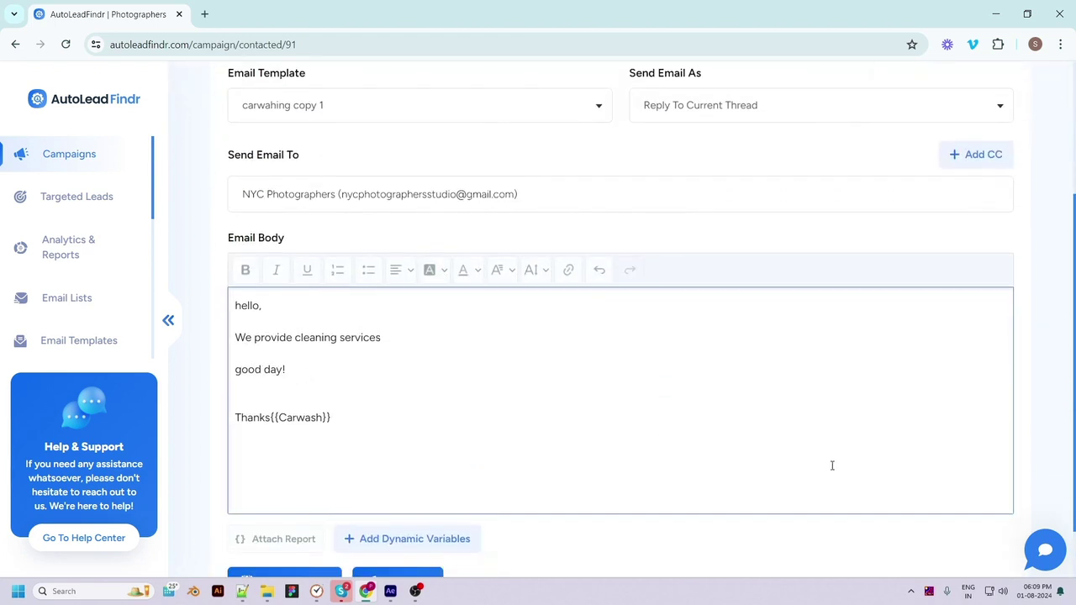
scroll(832, 465, "down", 1)
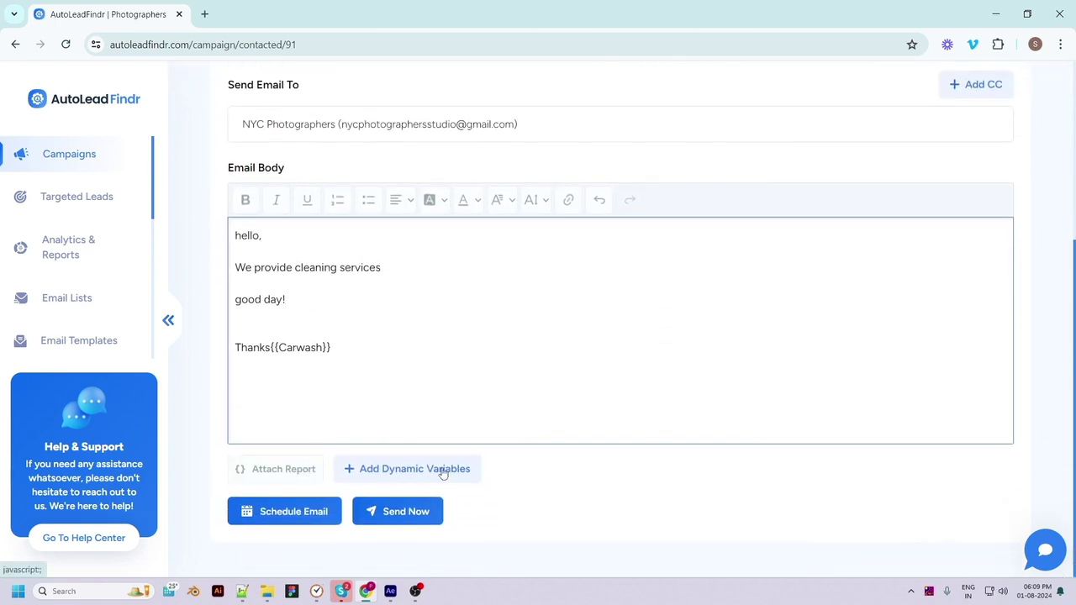
left_click(412, 515)
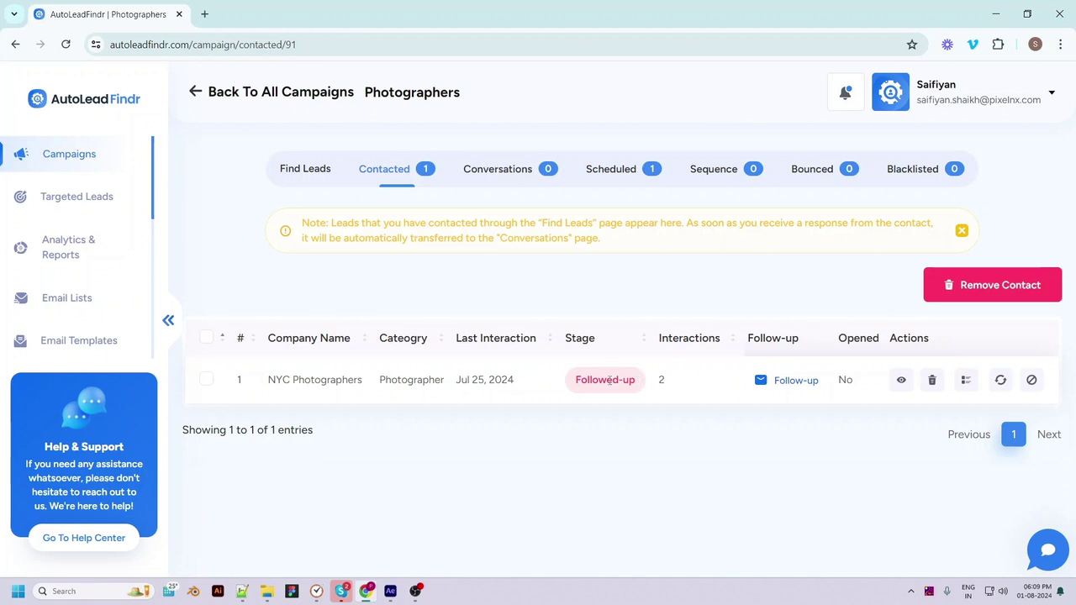
Check the 2-interaction count, then switch to the campaign's empty Sequence tab
left_click_drag(649, 380, 668, 381)
left_click(634, 477)
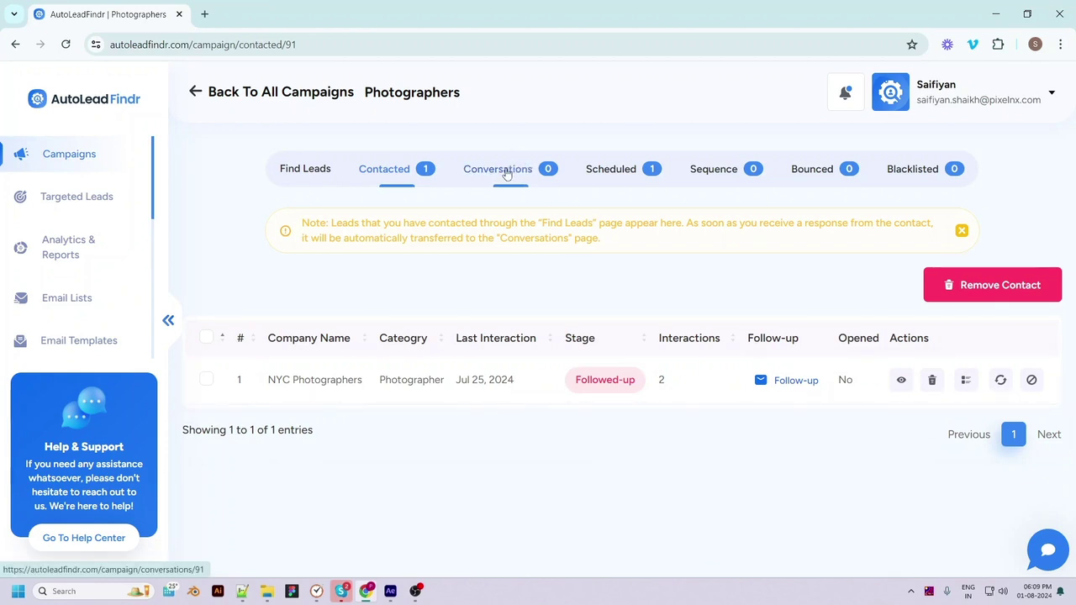
left_click(730, 171)
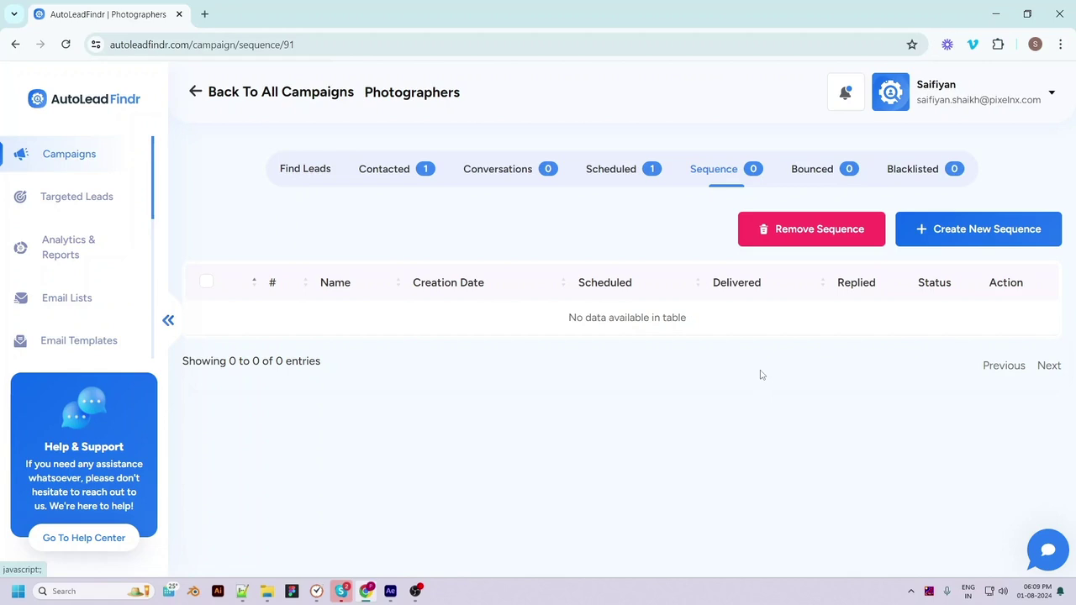
Start a new sequence named 'photos' with a time-slot start of 08:16
left_click(948, 236)
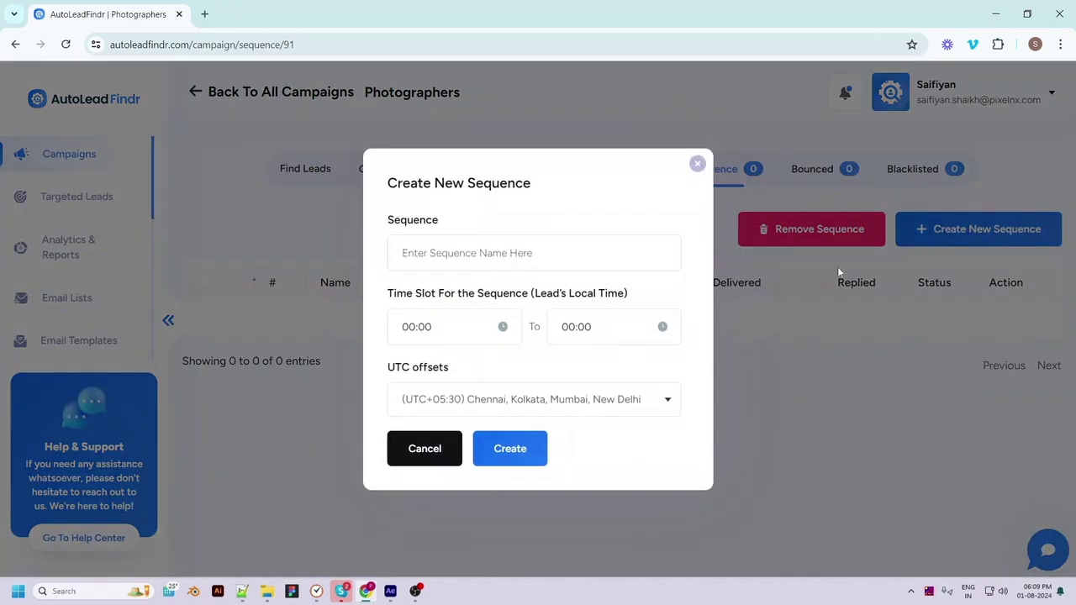
left_click(539, 252)
type("photos")
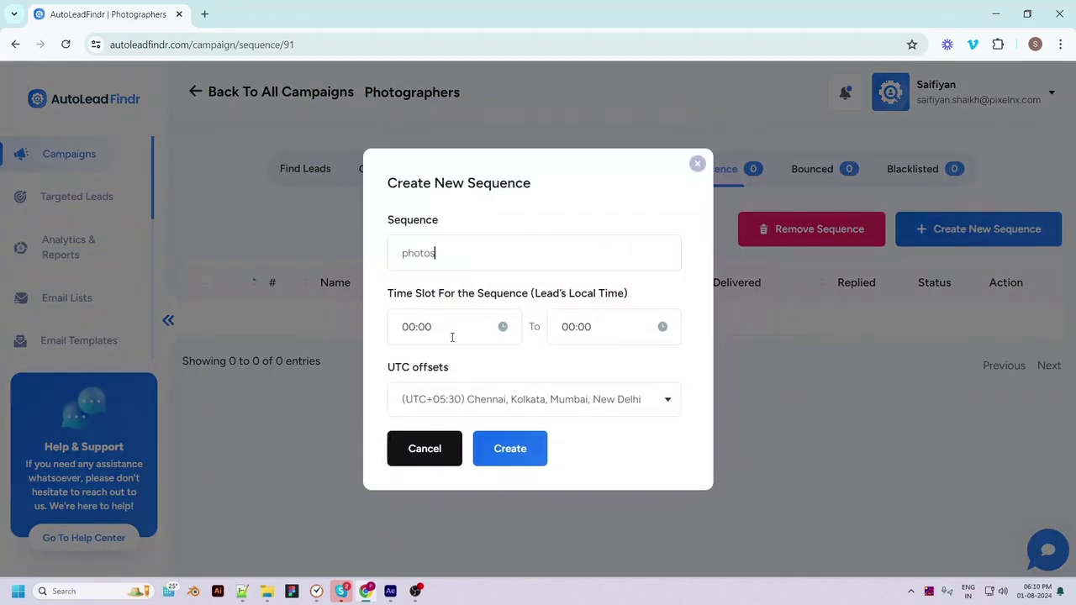
left_click(449, 329)
left_click(412, 370)
left_click(462, 401)
Set the slot end to 13:18, keep UTC+05:30 Chennai, Kolkata, and create the sequence
left_click(606, 328)
left_click(571, 370)
left_click(570, 231)
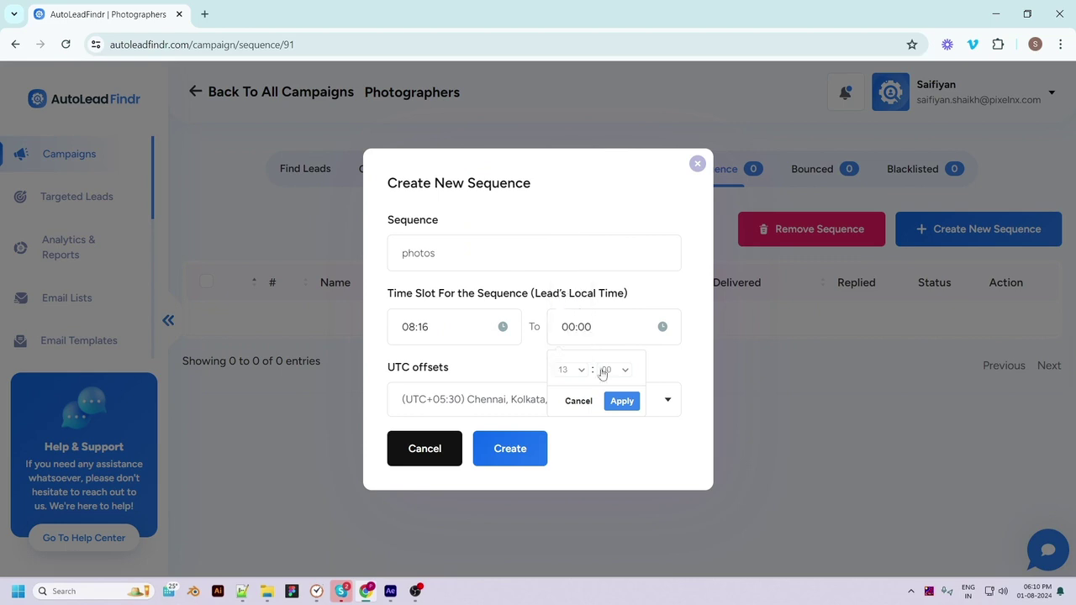
left_click(603, 372)
left_click(607, 249)
left_click(622, 401)
left_click(551, 408)
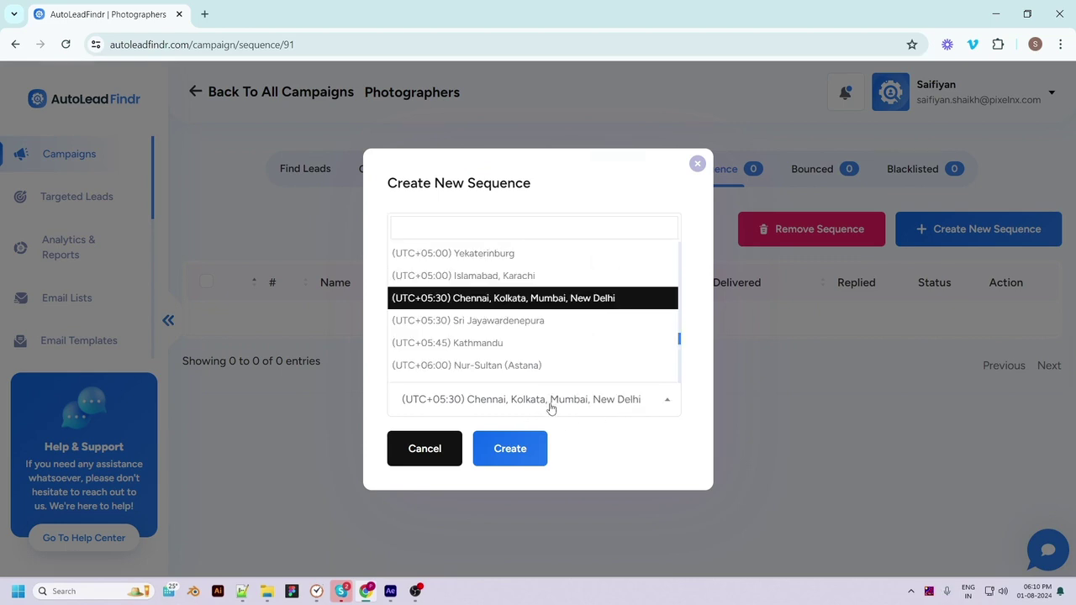
left_click(551, 408)
left_click(509, 452)
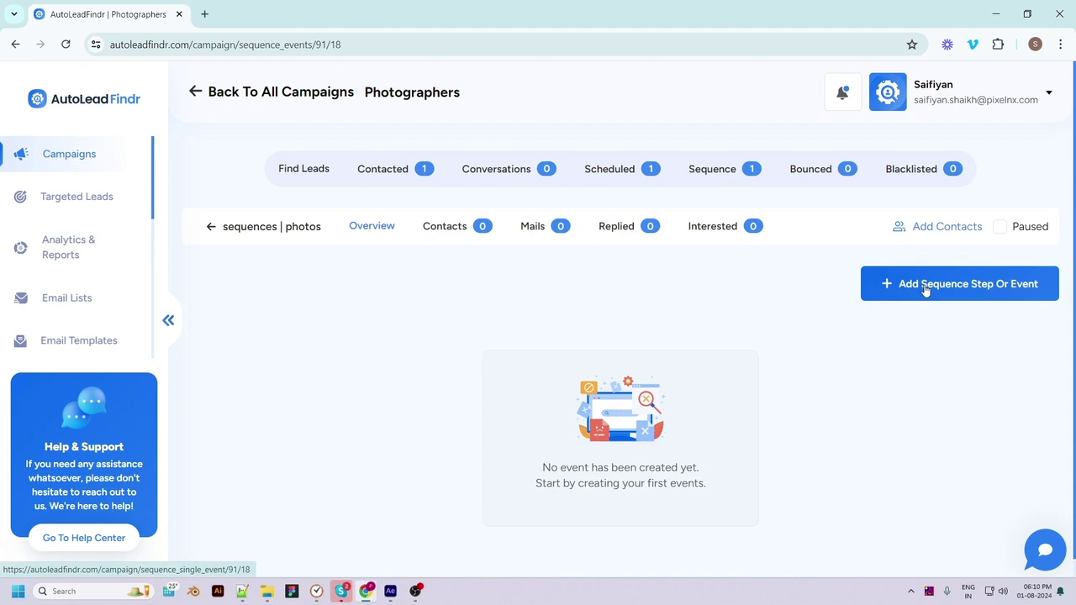
Add a sequence step titled event1 and make it a Send Email event
left_click(925, 288)
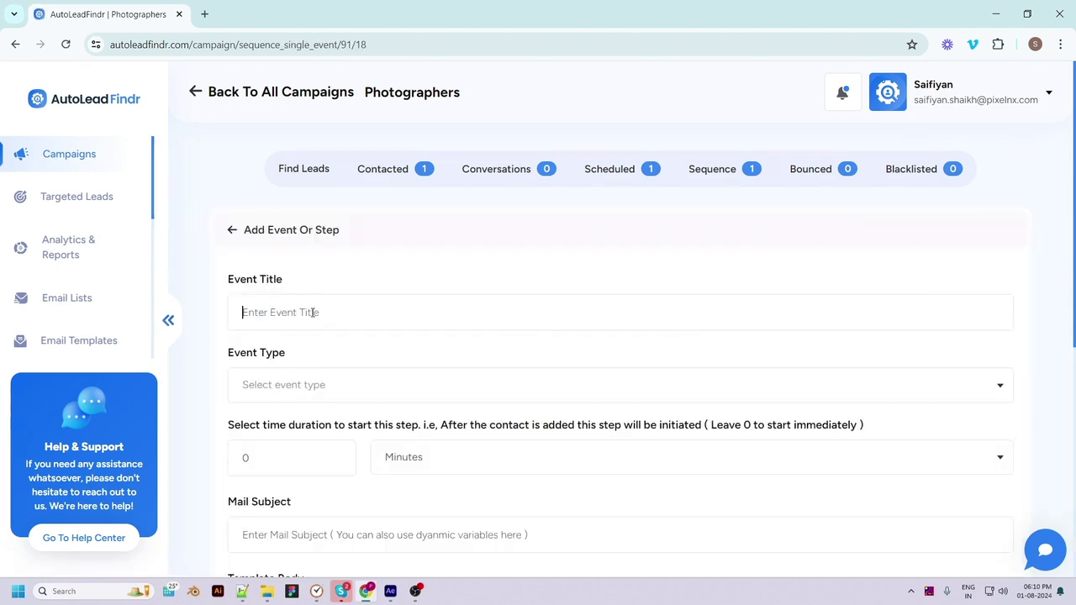
type("event1")
left_click(308, 385)
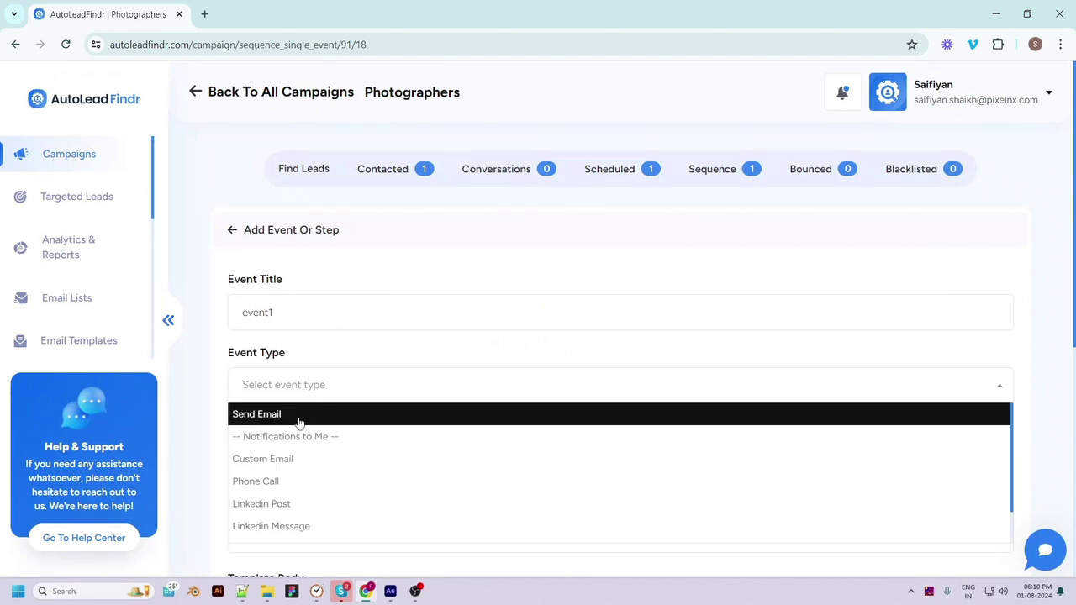
scroll(299, 422, "down", 1)
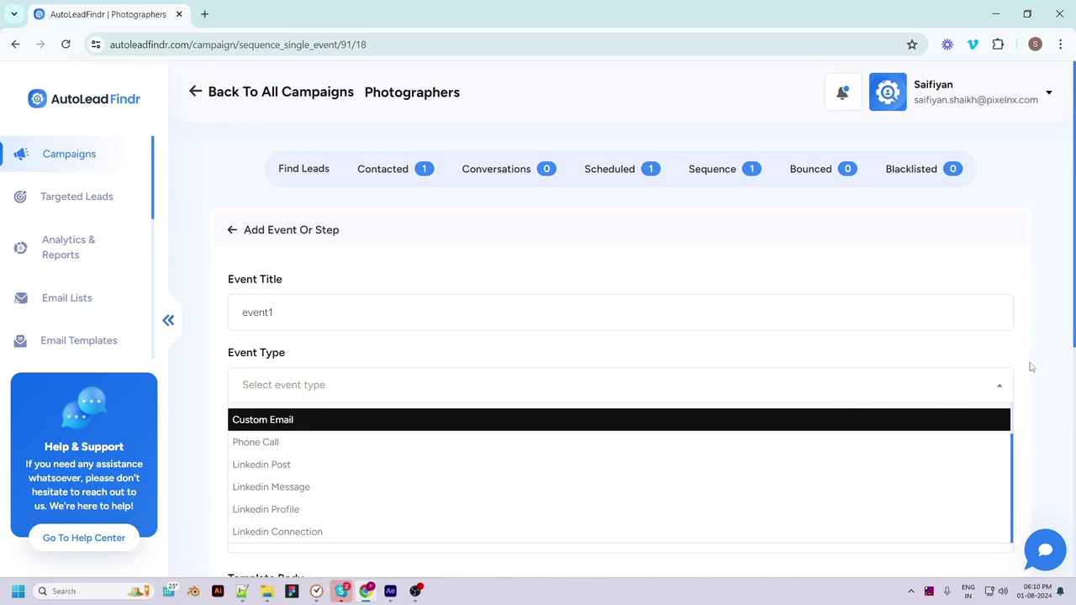
scroll(1034, 366, "down", 3)
scroll(332, 221, "down", 1)
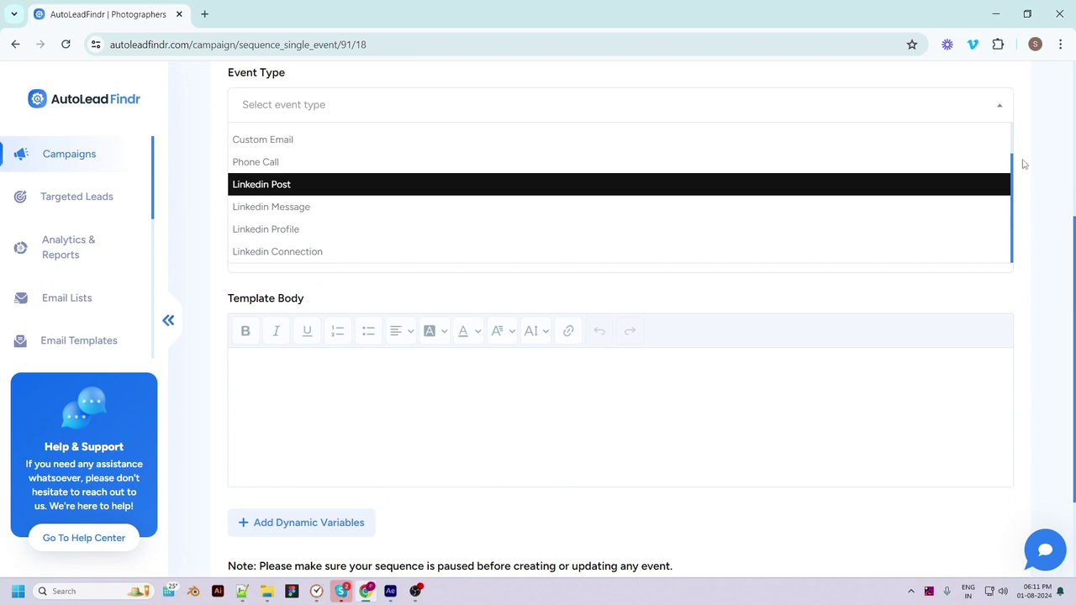
scroll(1013, 140, "up", 2)
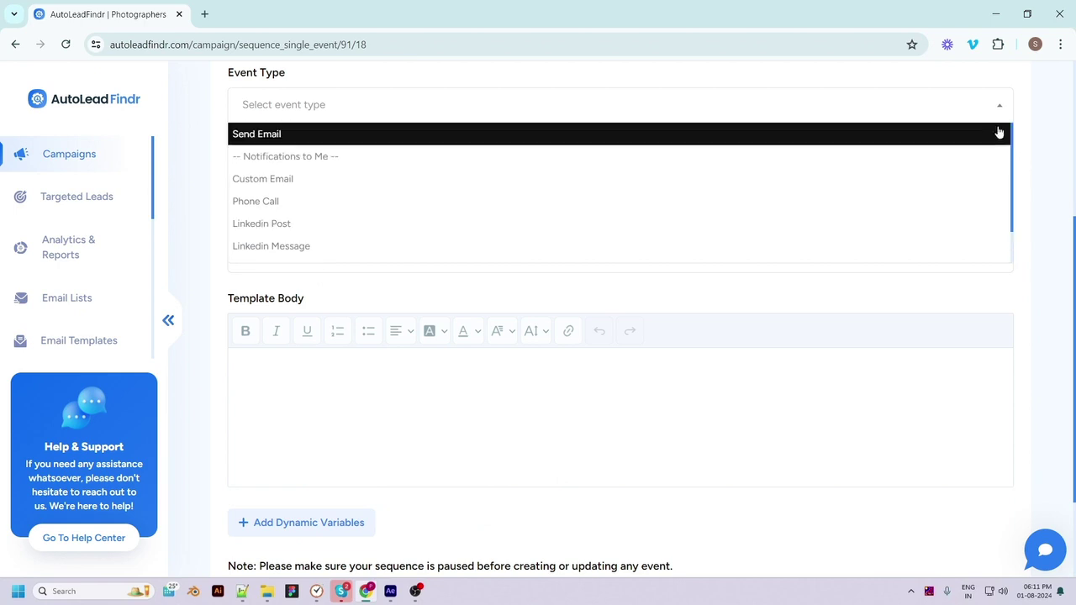
left_click(824, 140)
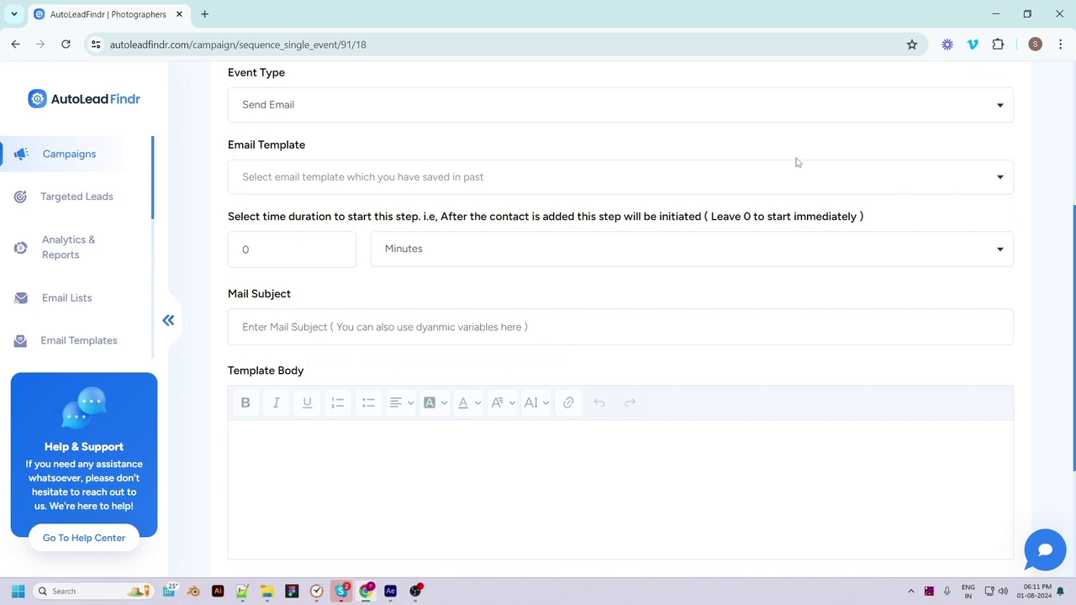
Set the step's send delay to 0 Minutes
double_click(246, 250)
type("5")
left_click(444, 254)
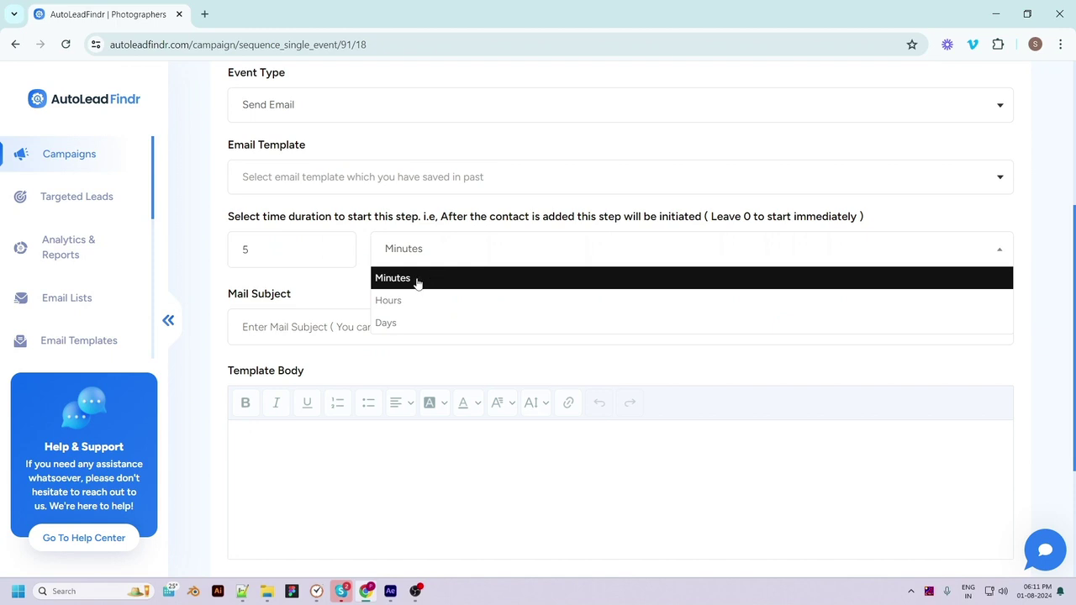
left_click(423, 279)
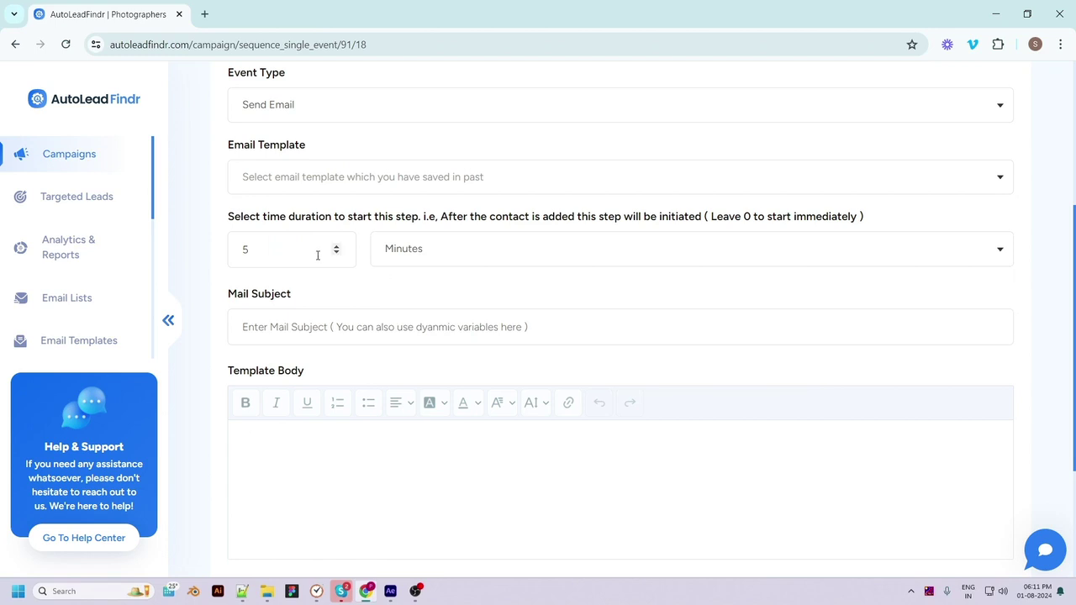
double_click(233, 244)
type("0")
Enter subject 'event1' and body 'hello , / see you soon!' with {{company_name}}, then create the event
left_click(576, 327)
type("event1")
scroll(539, 353, "down", 1)
left_click(302, 363)
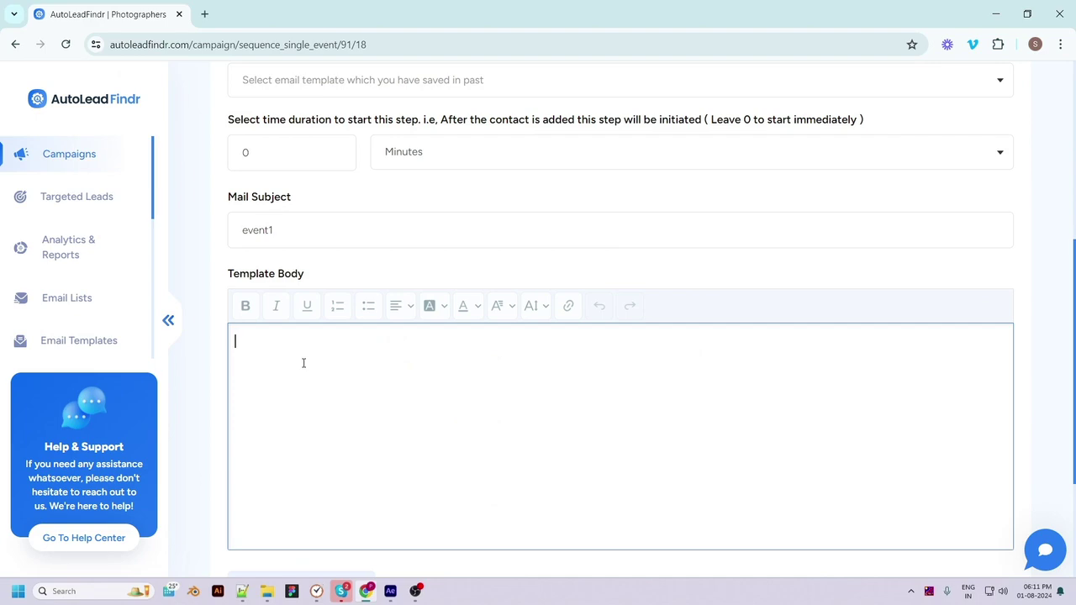
type("hello ,")
key("Return")
key("Return")
type("see you soon!")
scroll(302, 363, "down", 2)
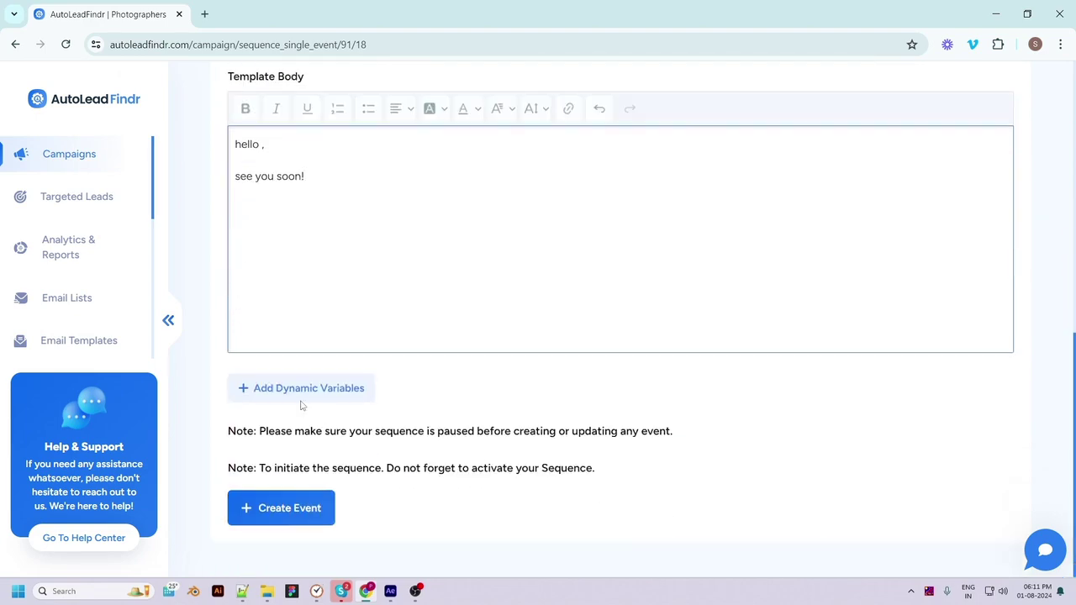
left_click(296, 387)
left_click(569, 259)
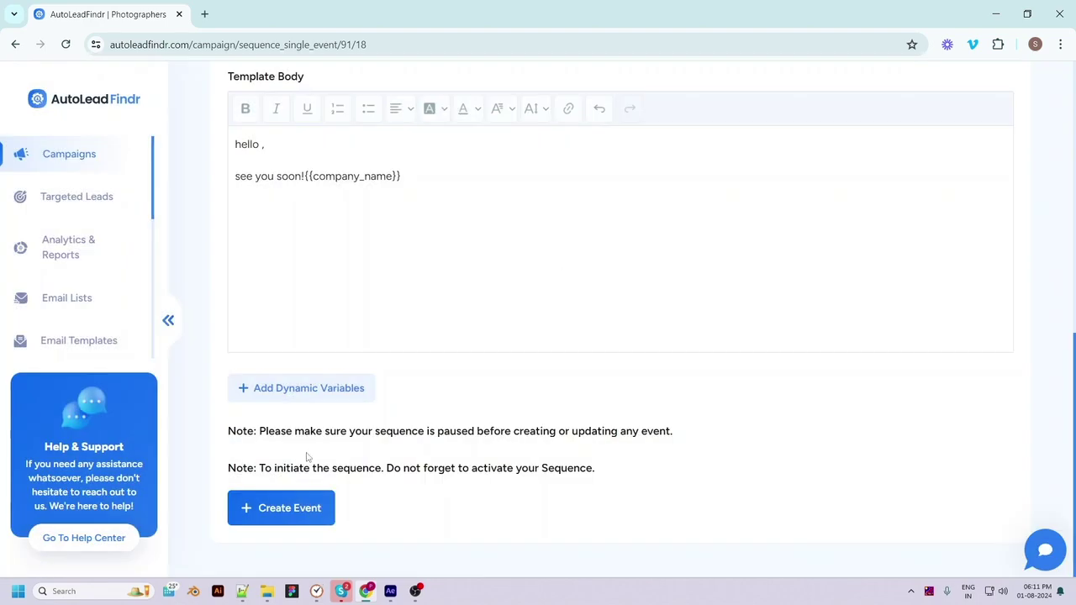
left_click(281, 515)
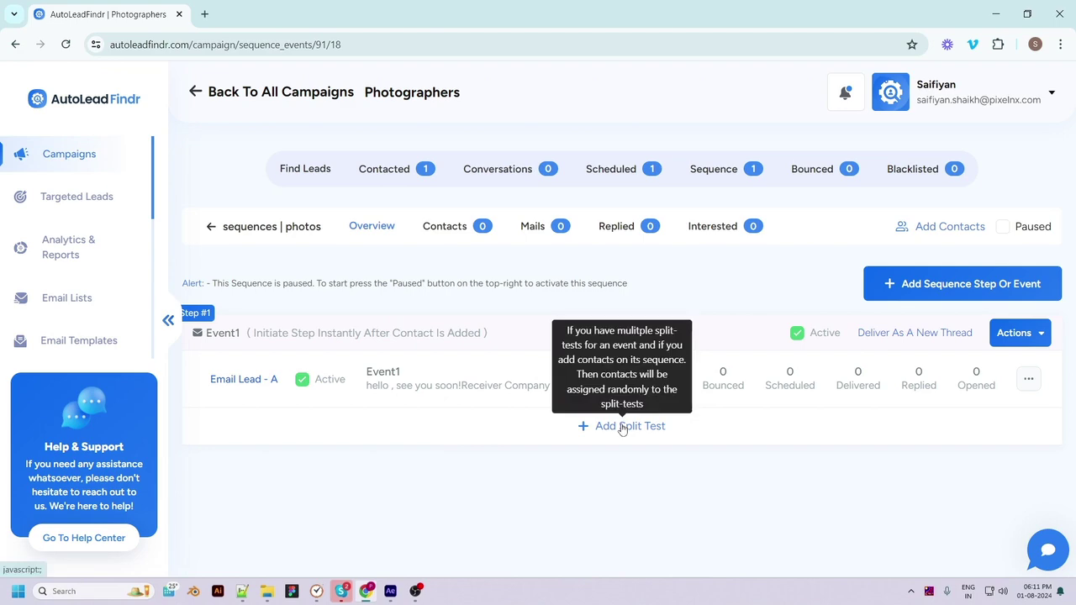
Start a split test on Event1 using the Meeting request 1 template
left_click(623, 426)
left_click(461, 186)
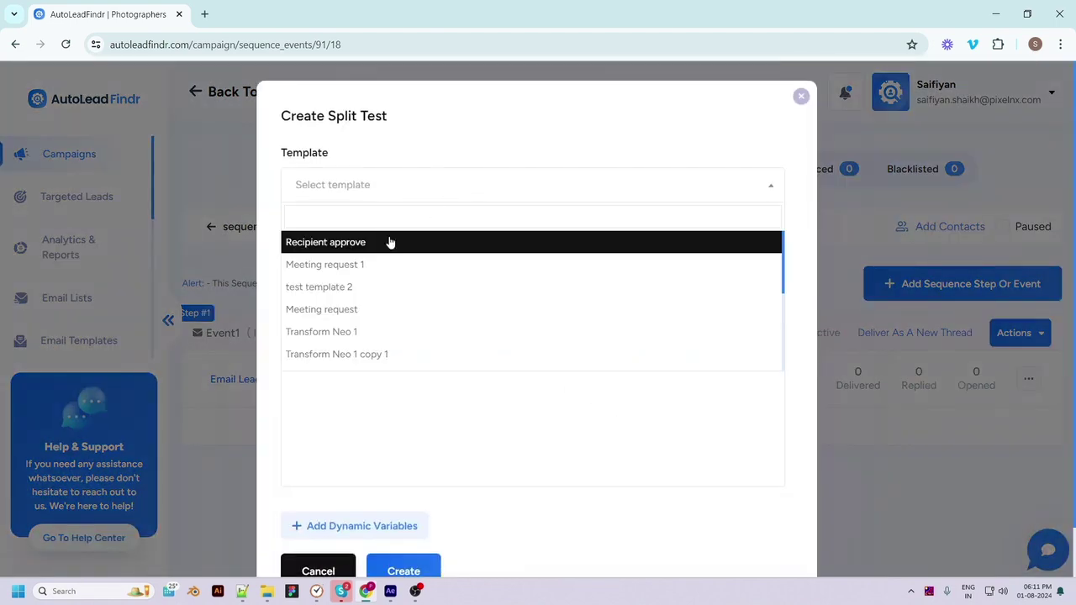
left_click(345, 266)
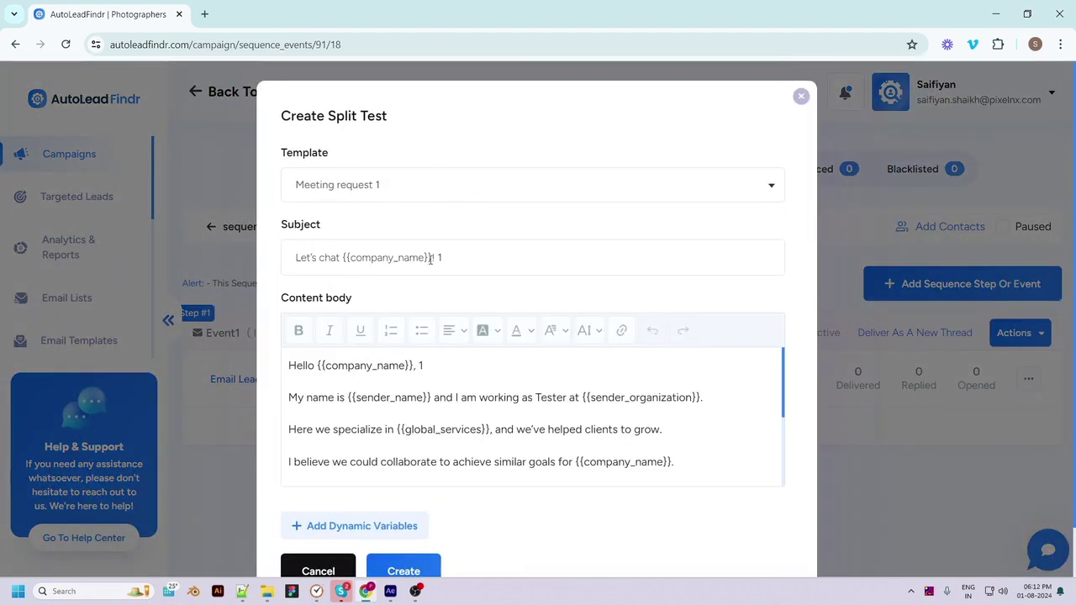
scroll(480, 459, "down", 4)
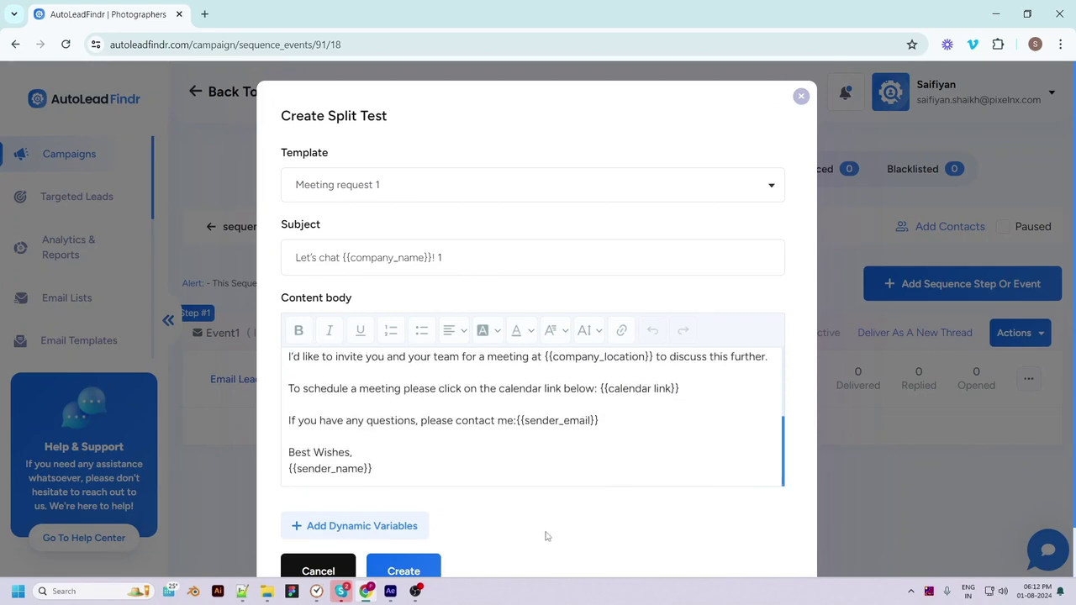
scroll(545, 536, "down", 1)
Create email variant B, activate the photos sequence, and go to the campaign leads
left_click(385, 516)
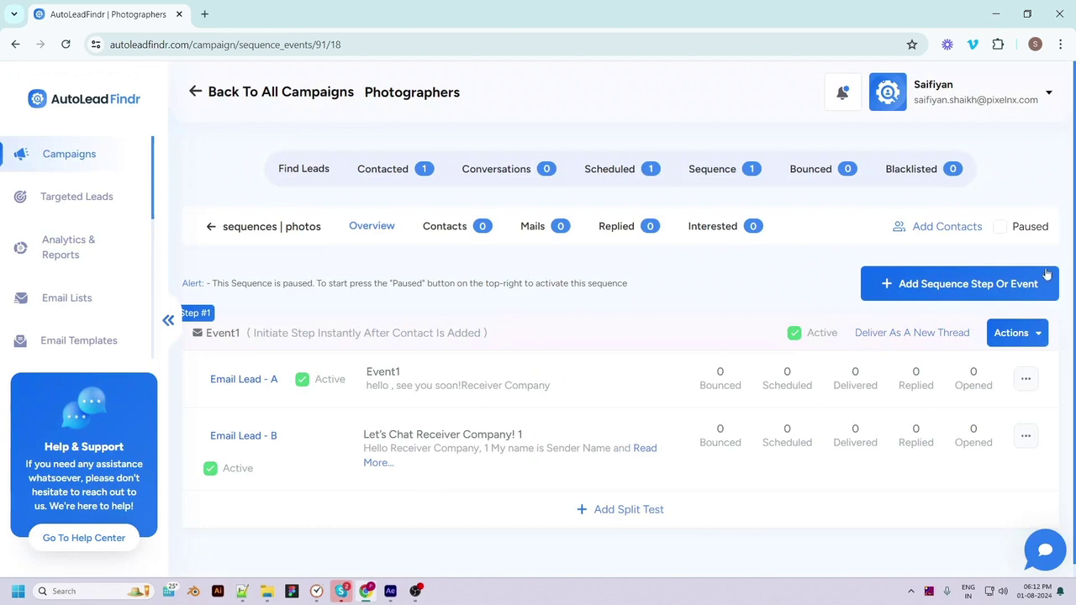
left_click(1004, 228)
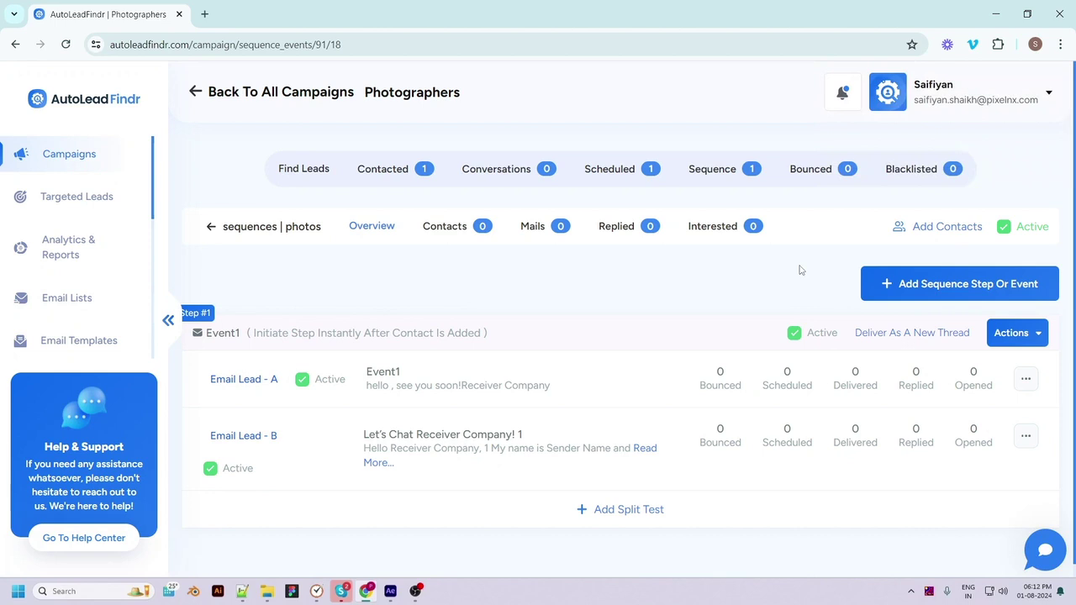
left_click(916, 227)
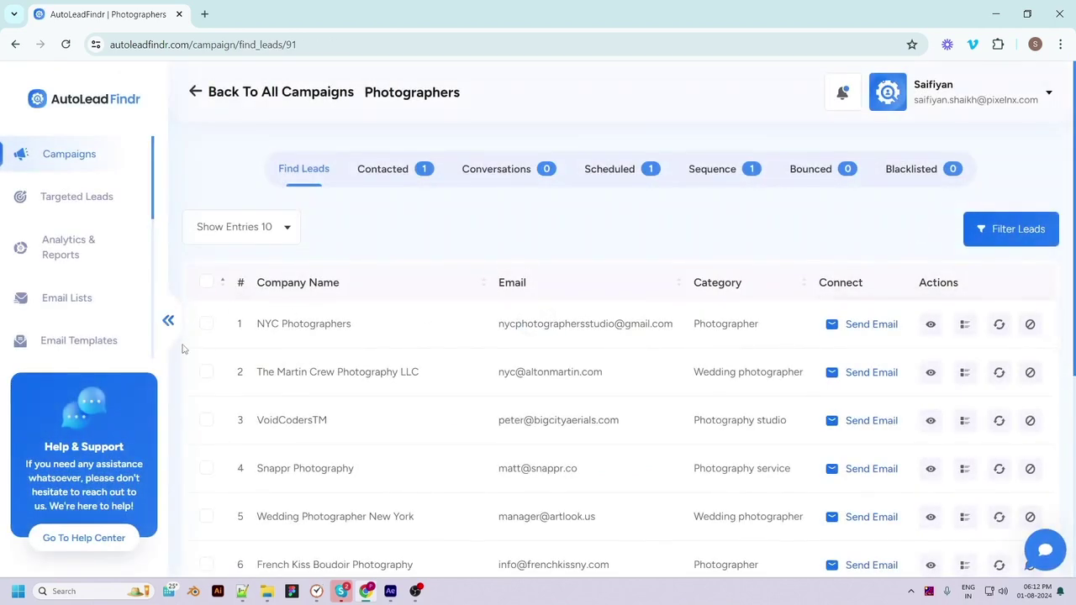
Enroll NYC Photographers, The Martin Crew Photography LLC and VoidCodersTM in photos, then view sequences
left_click(206, 324)
left_click(206, 372)
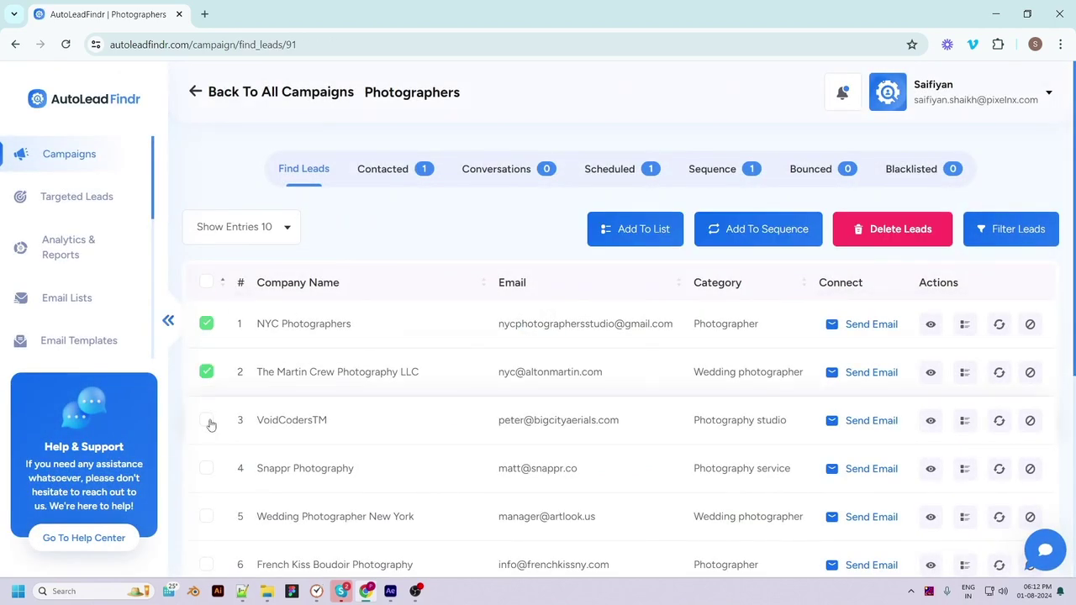
left_click(206, 419)
left_click(735, 229)
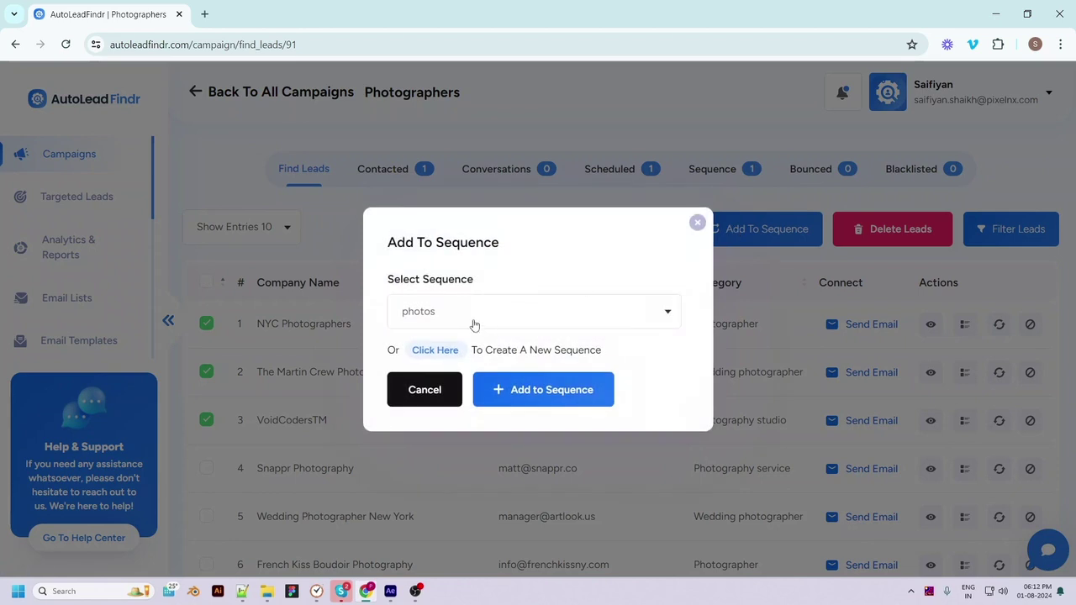
left_click(475, 326)
left_click(425, 371)
left_click(542, 390)
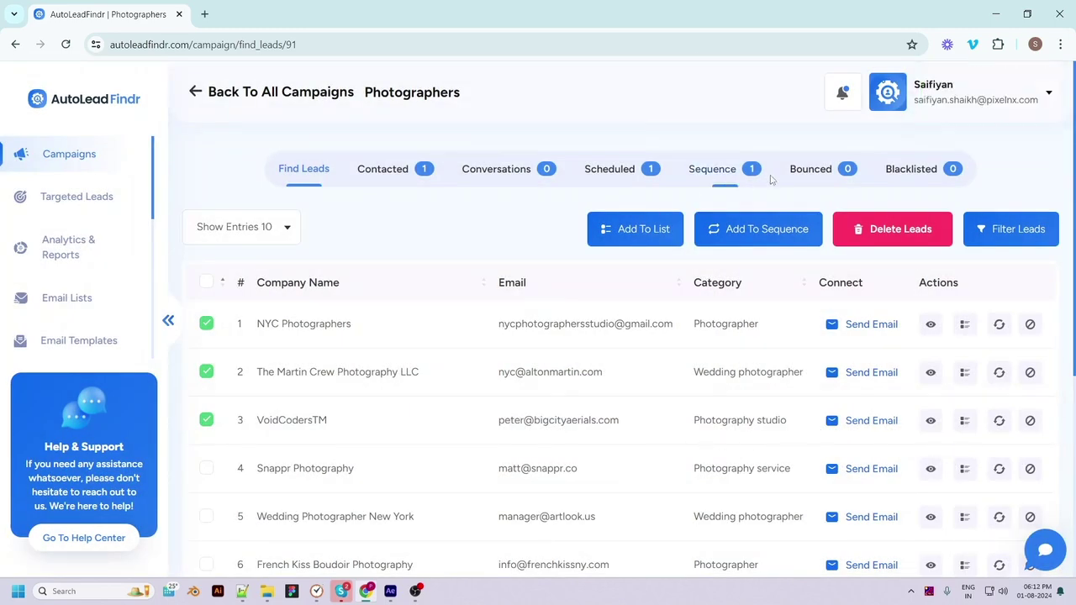
left_click(717, 173)
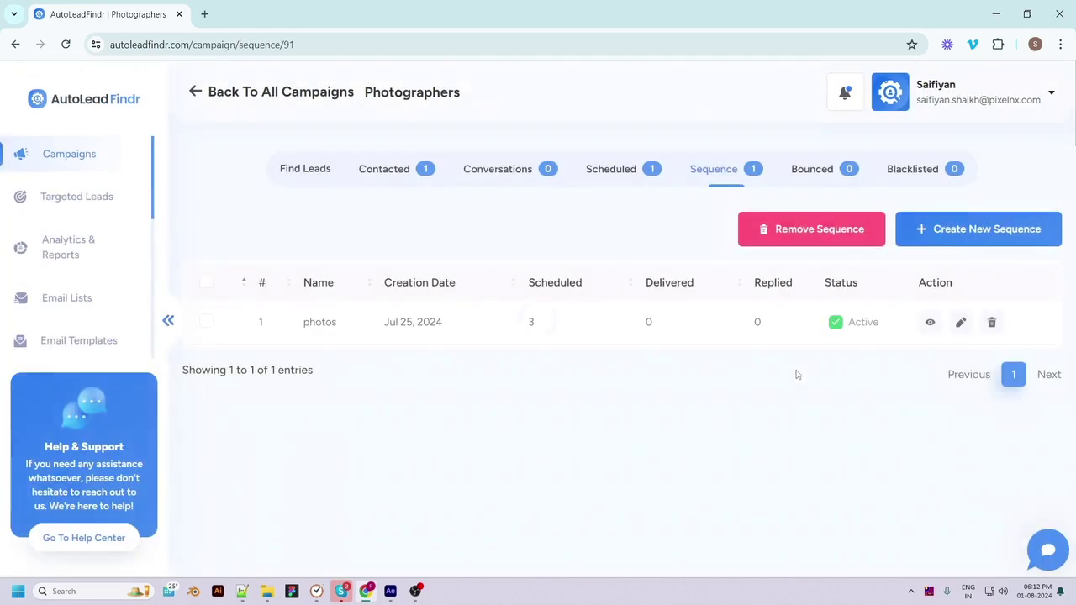
View the photos sequence overview showing 3 contacts split across Event1 variants A and B
left_click(929, 324)
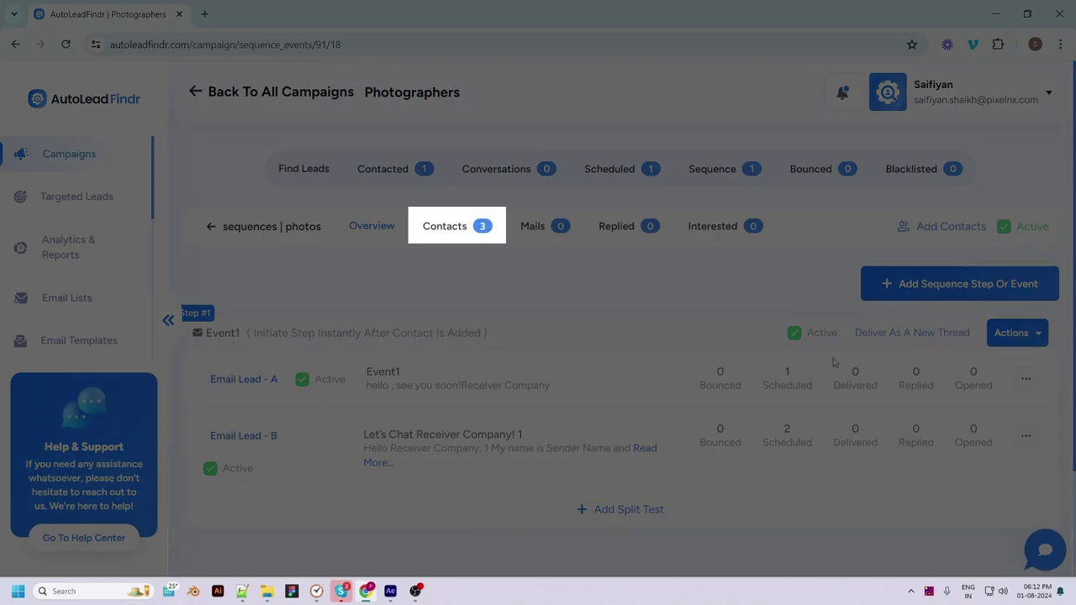